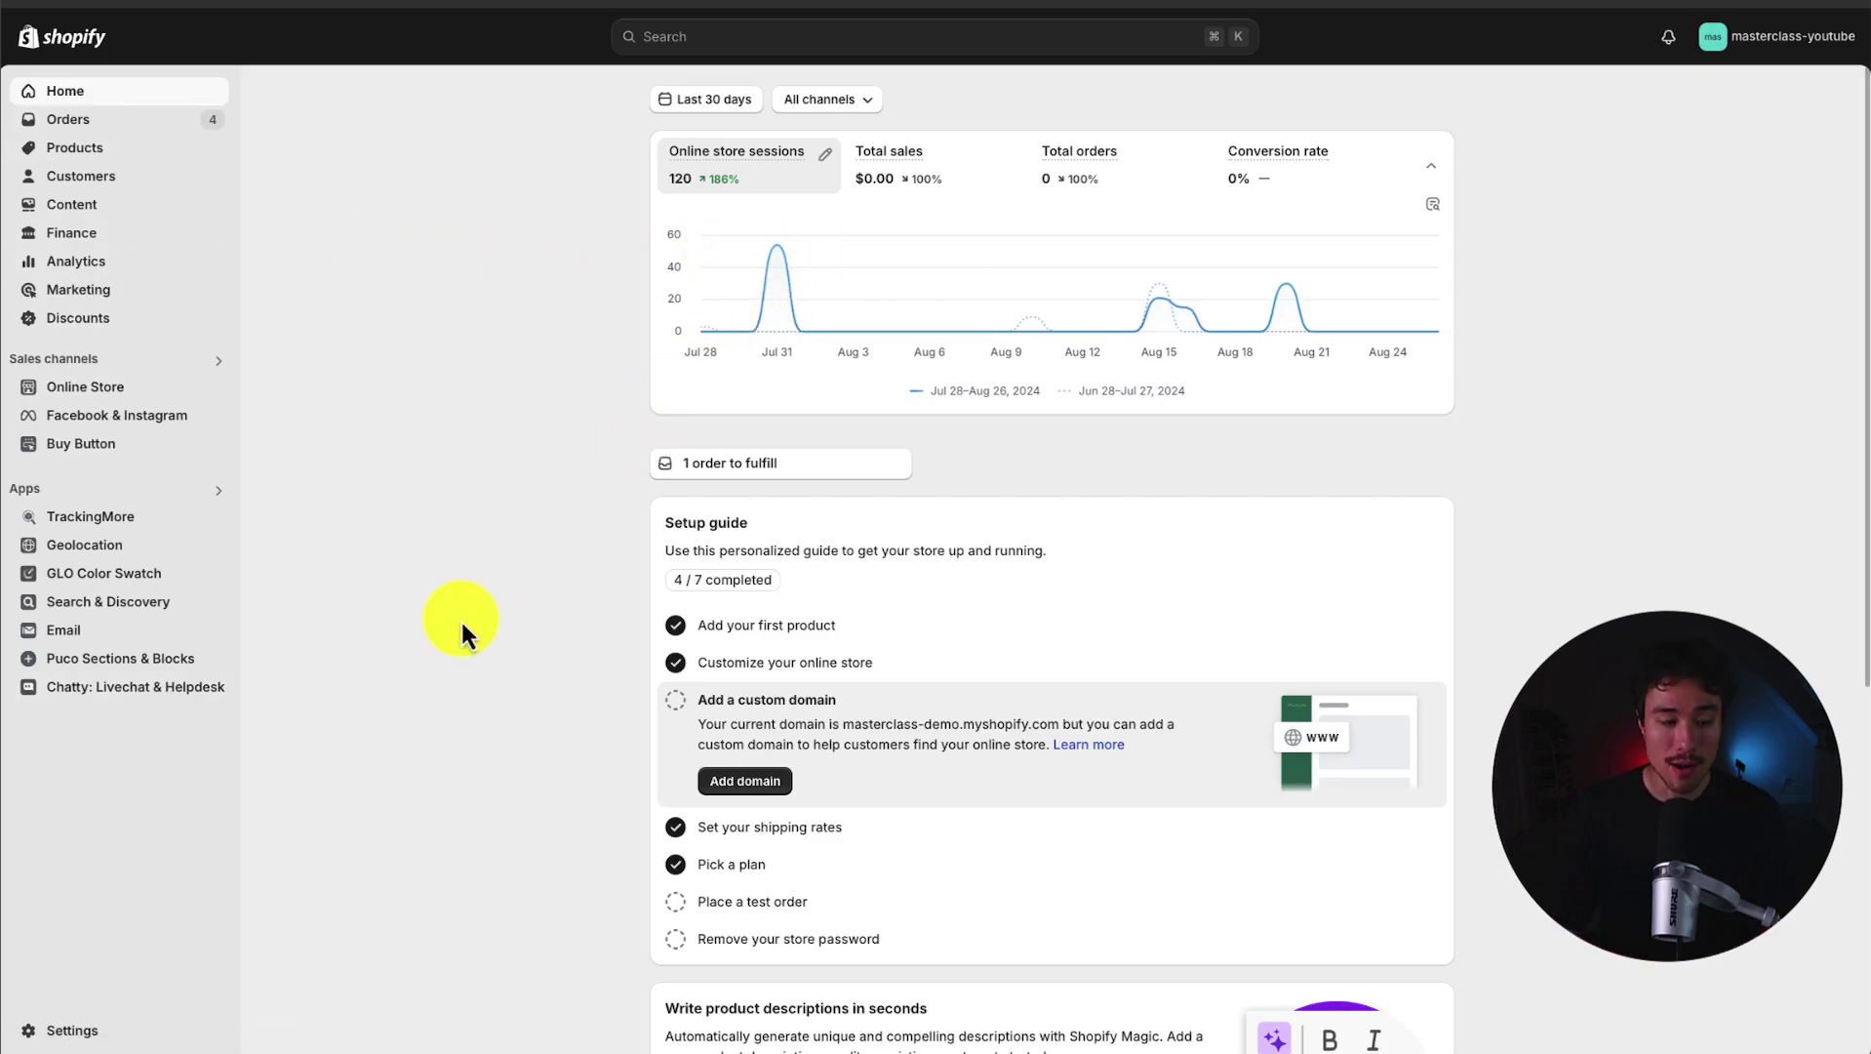
- Open the store Settings from the admin sidebar
left_click(36, 1028)
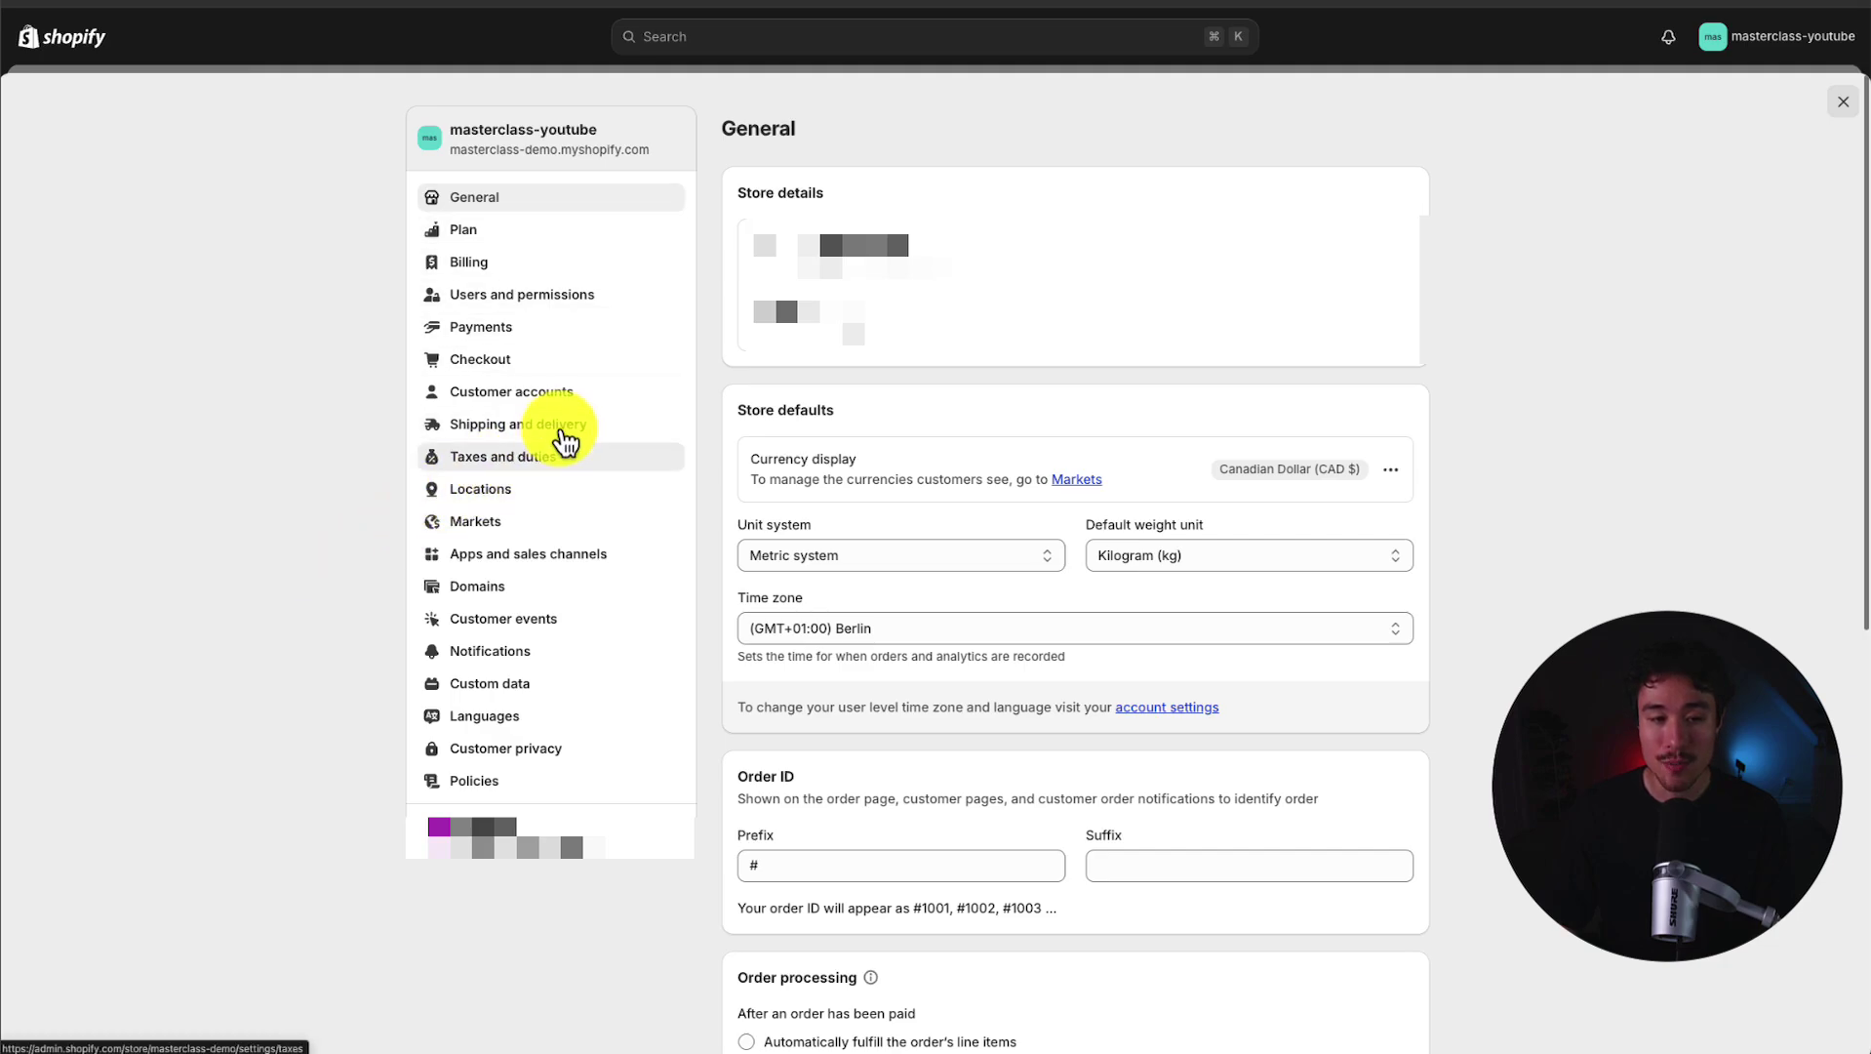
left_click(563, 435)
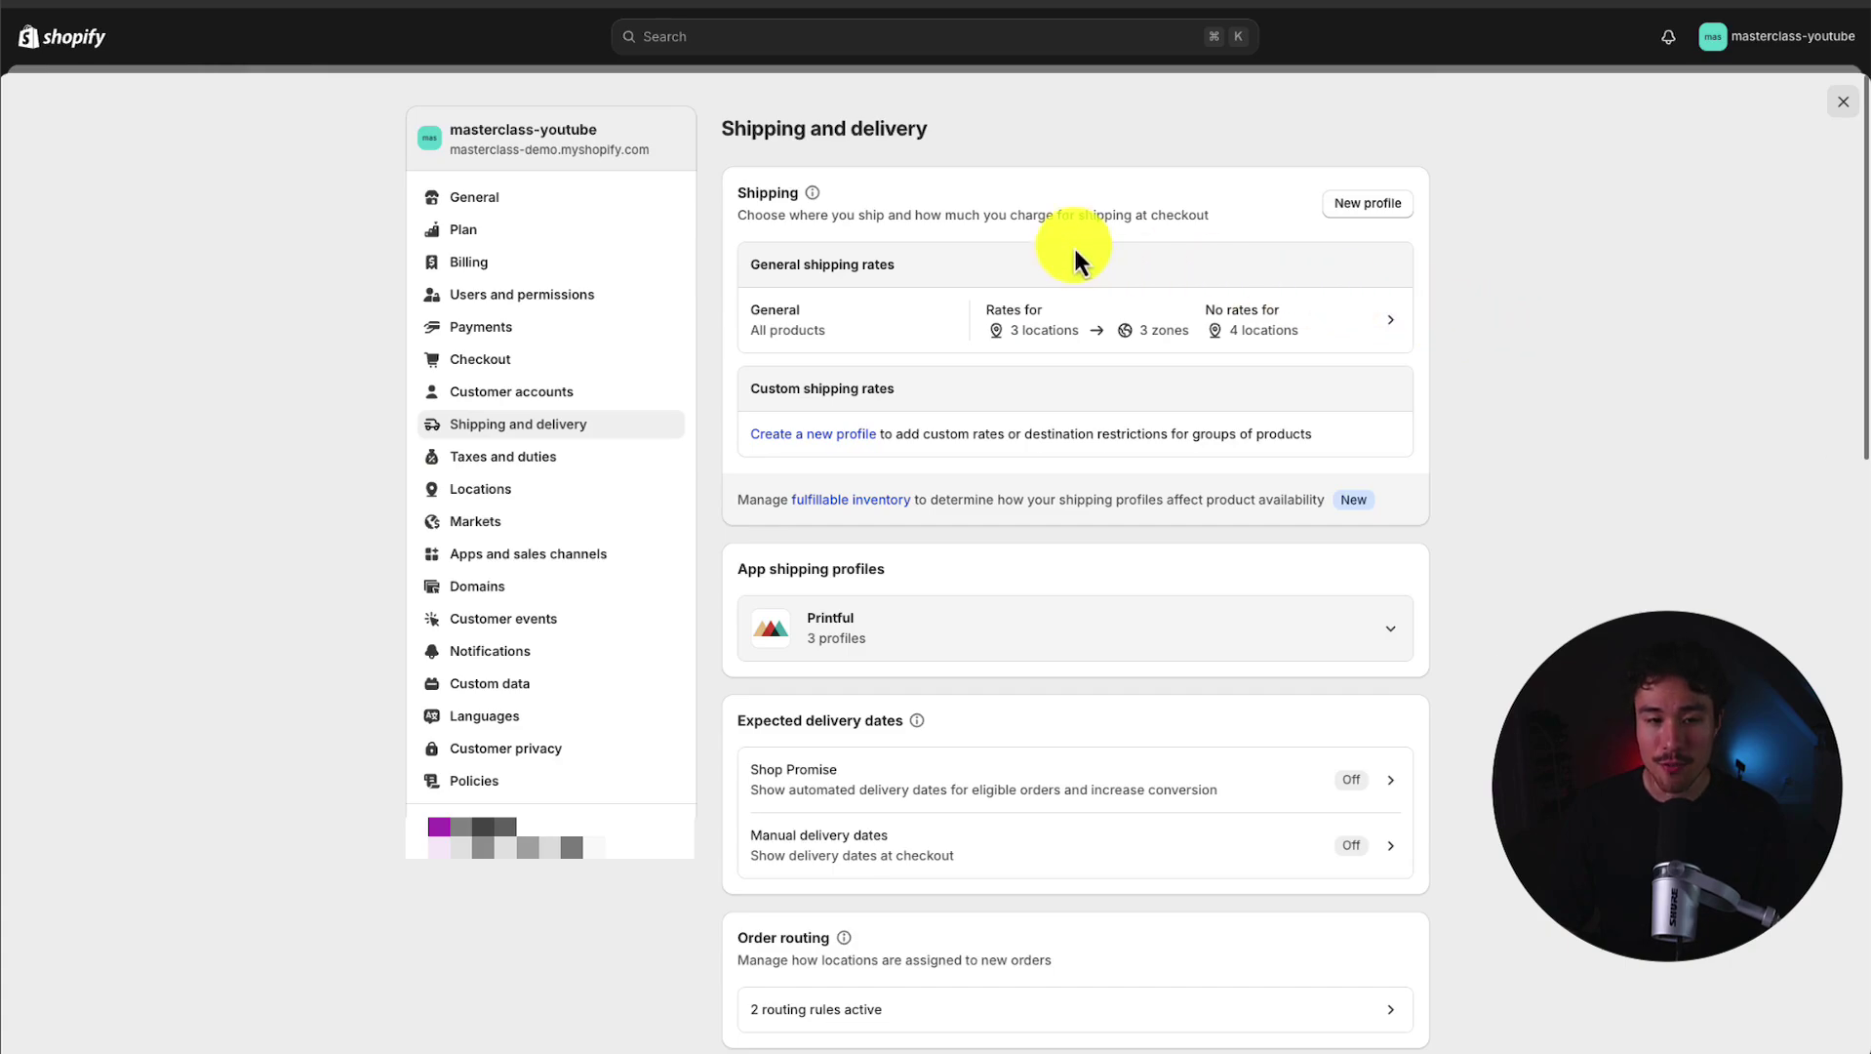
left_click_drag(764, 214, 1070, 217)
scroll(881, 301, "down", 3)
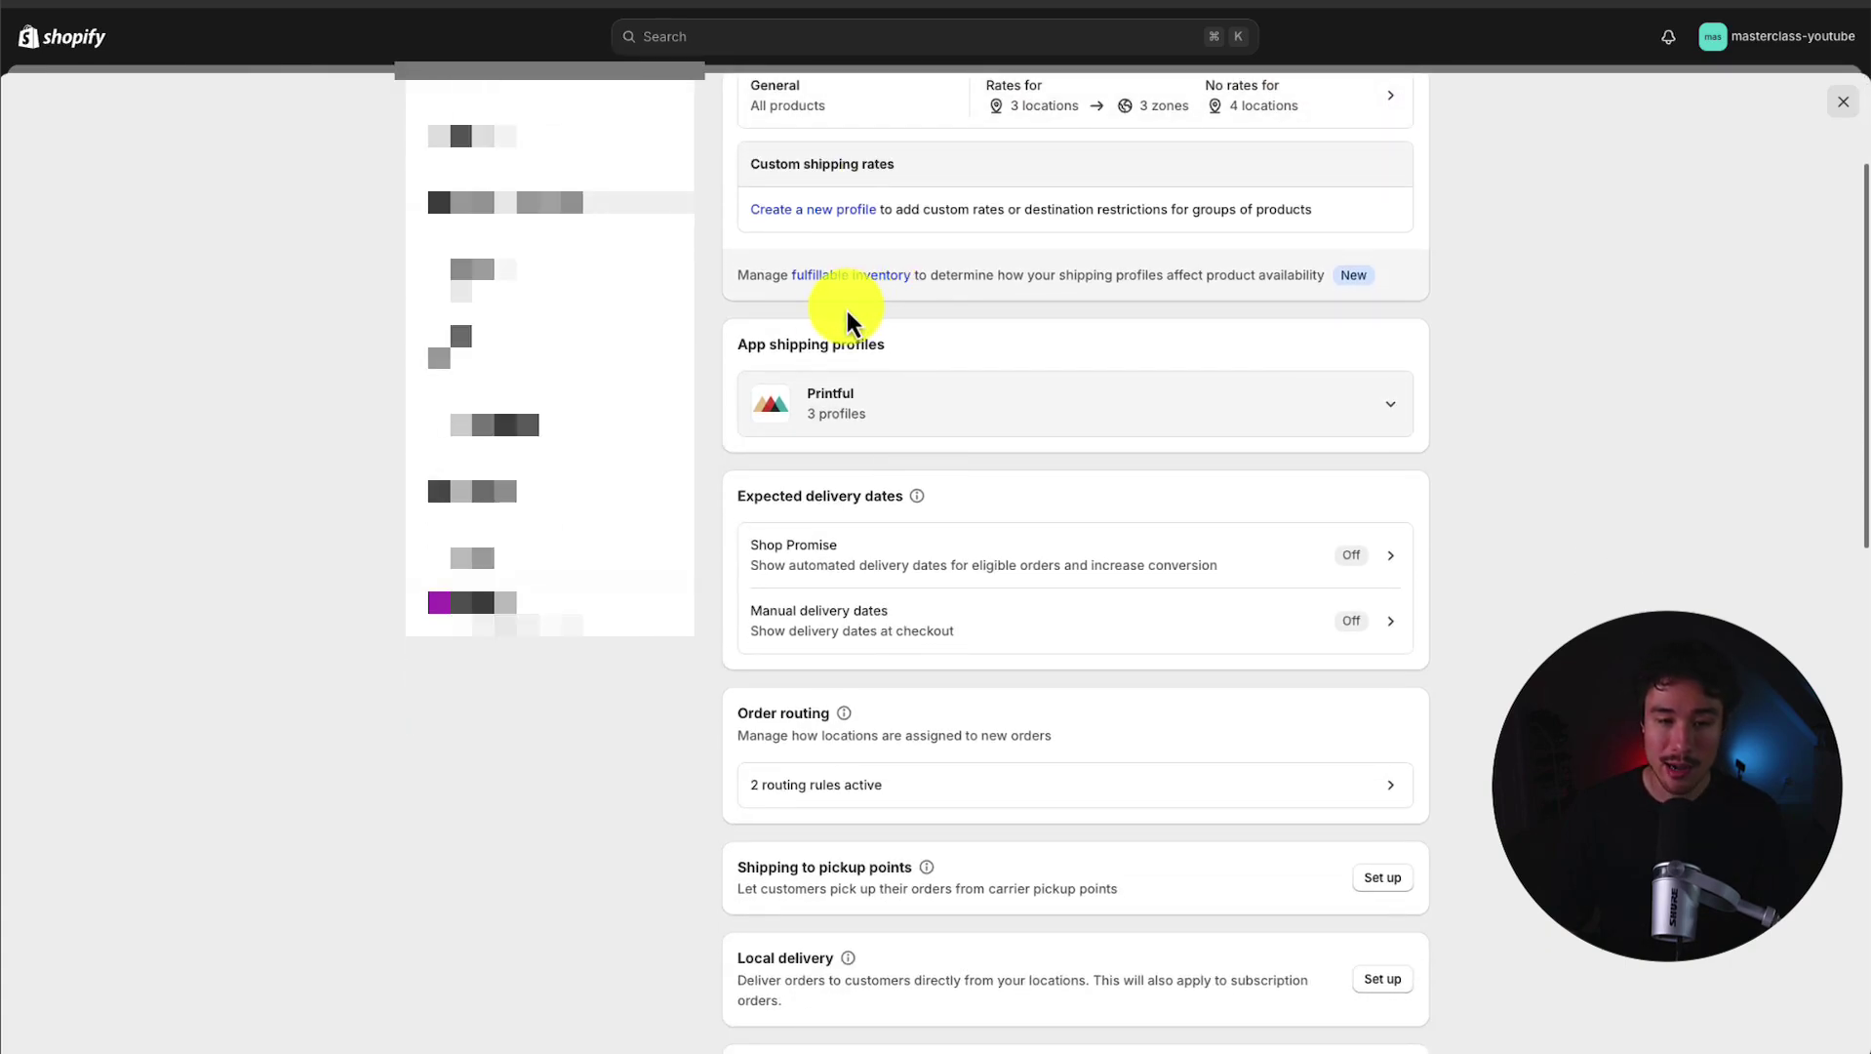
left_click_drag(766, 353, 872, 346)
scroll(877, 343, "down", 4)
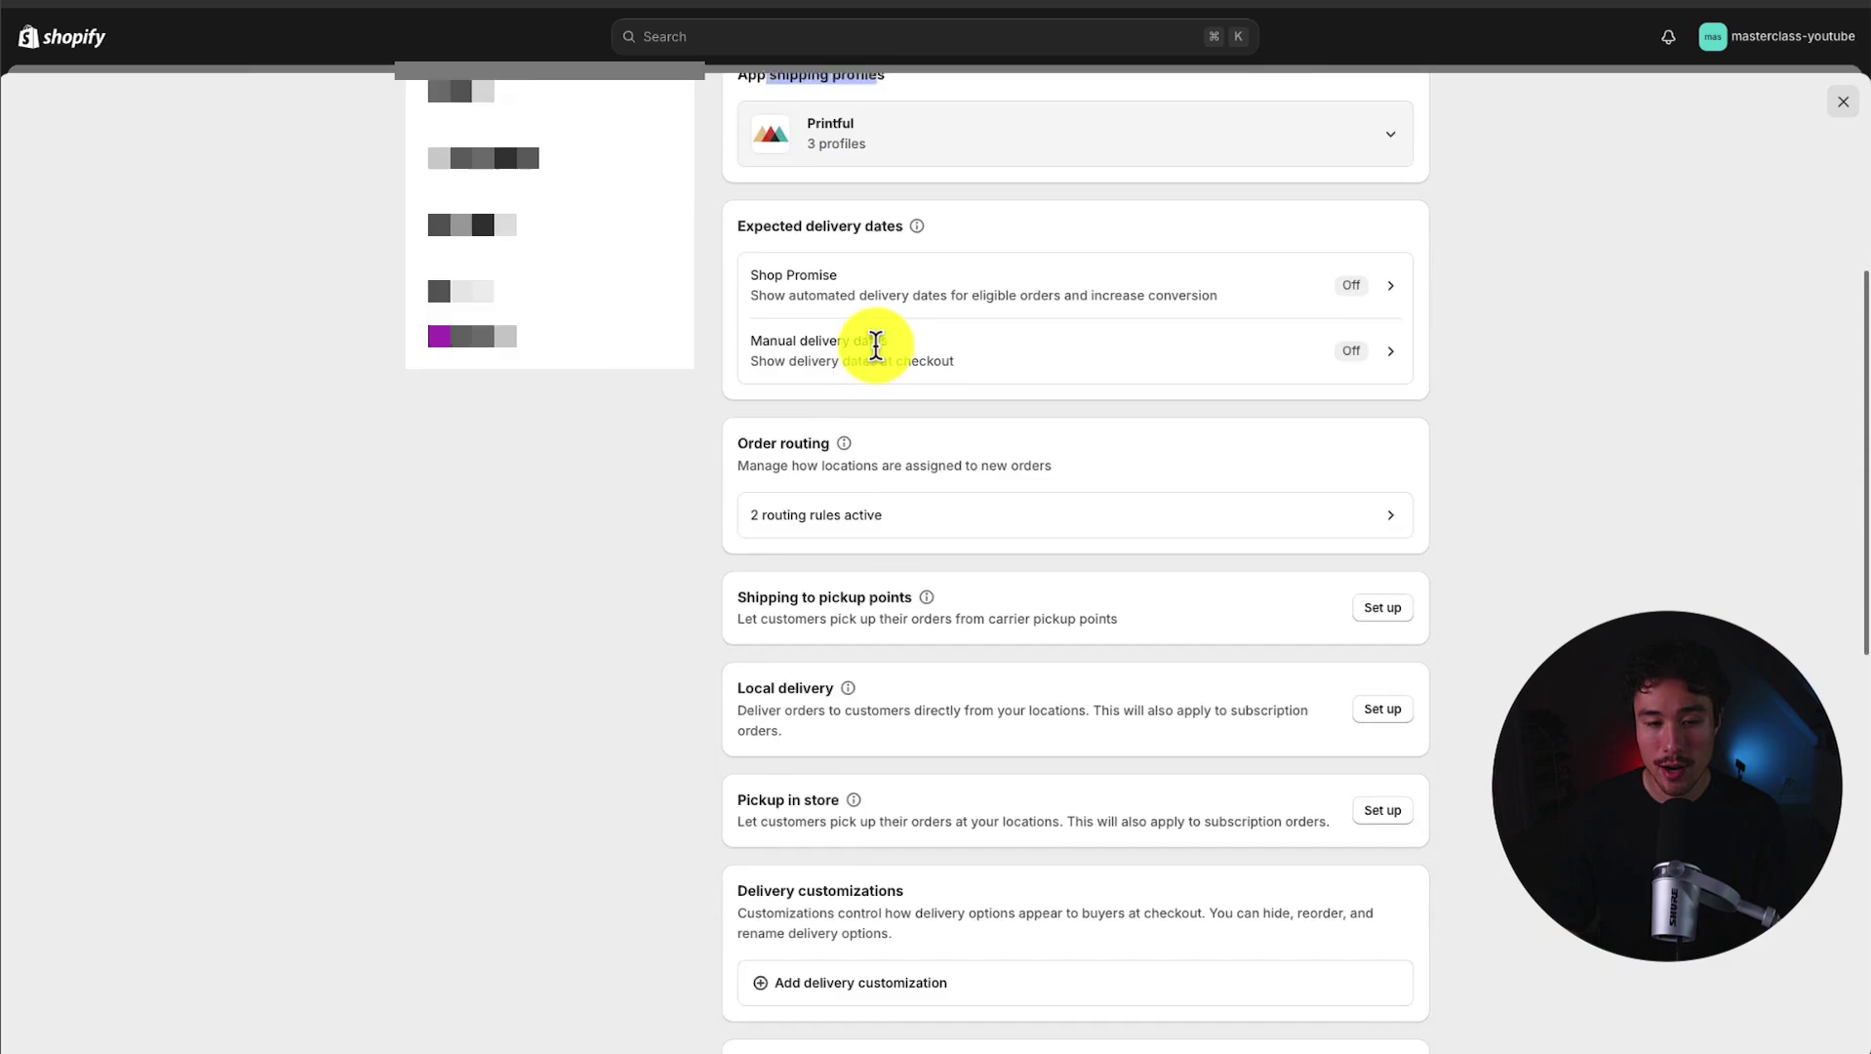
scroll(727, 488, "down", 10)
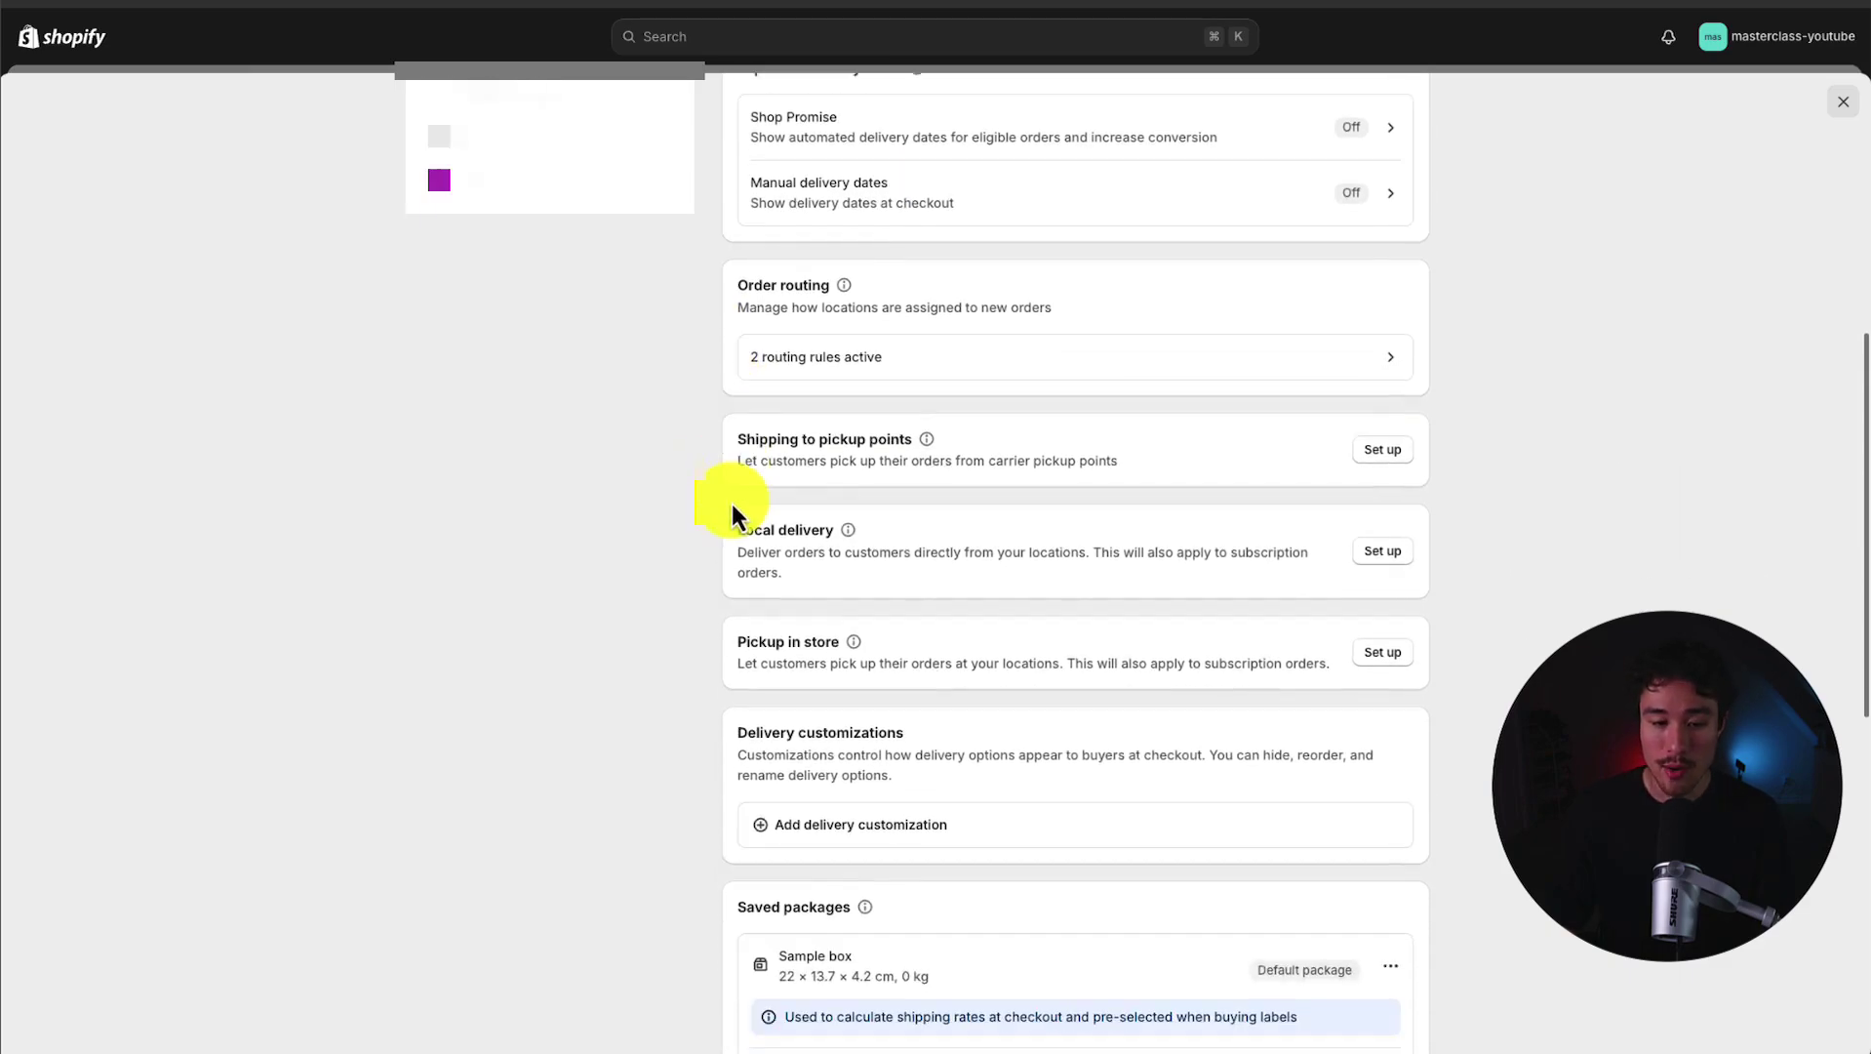
scroll(739, 530, "down", 3)
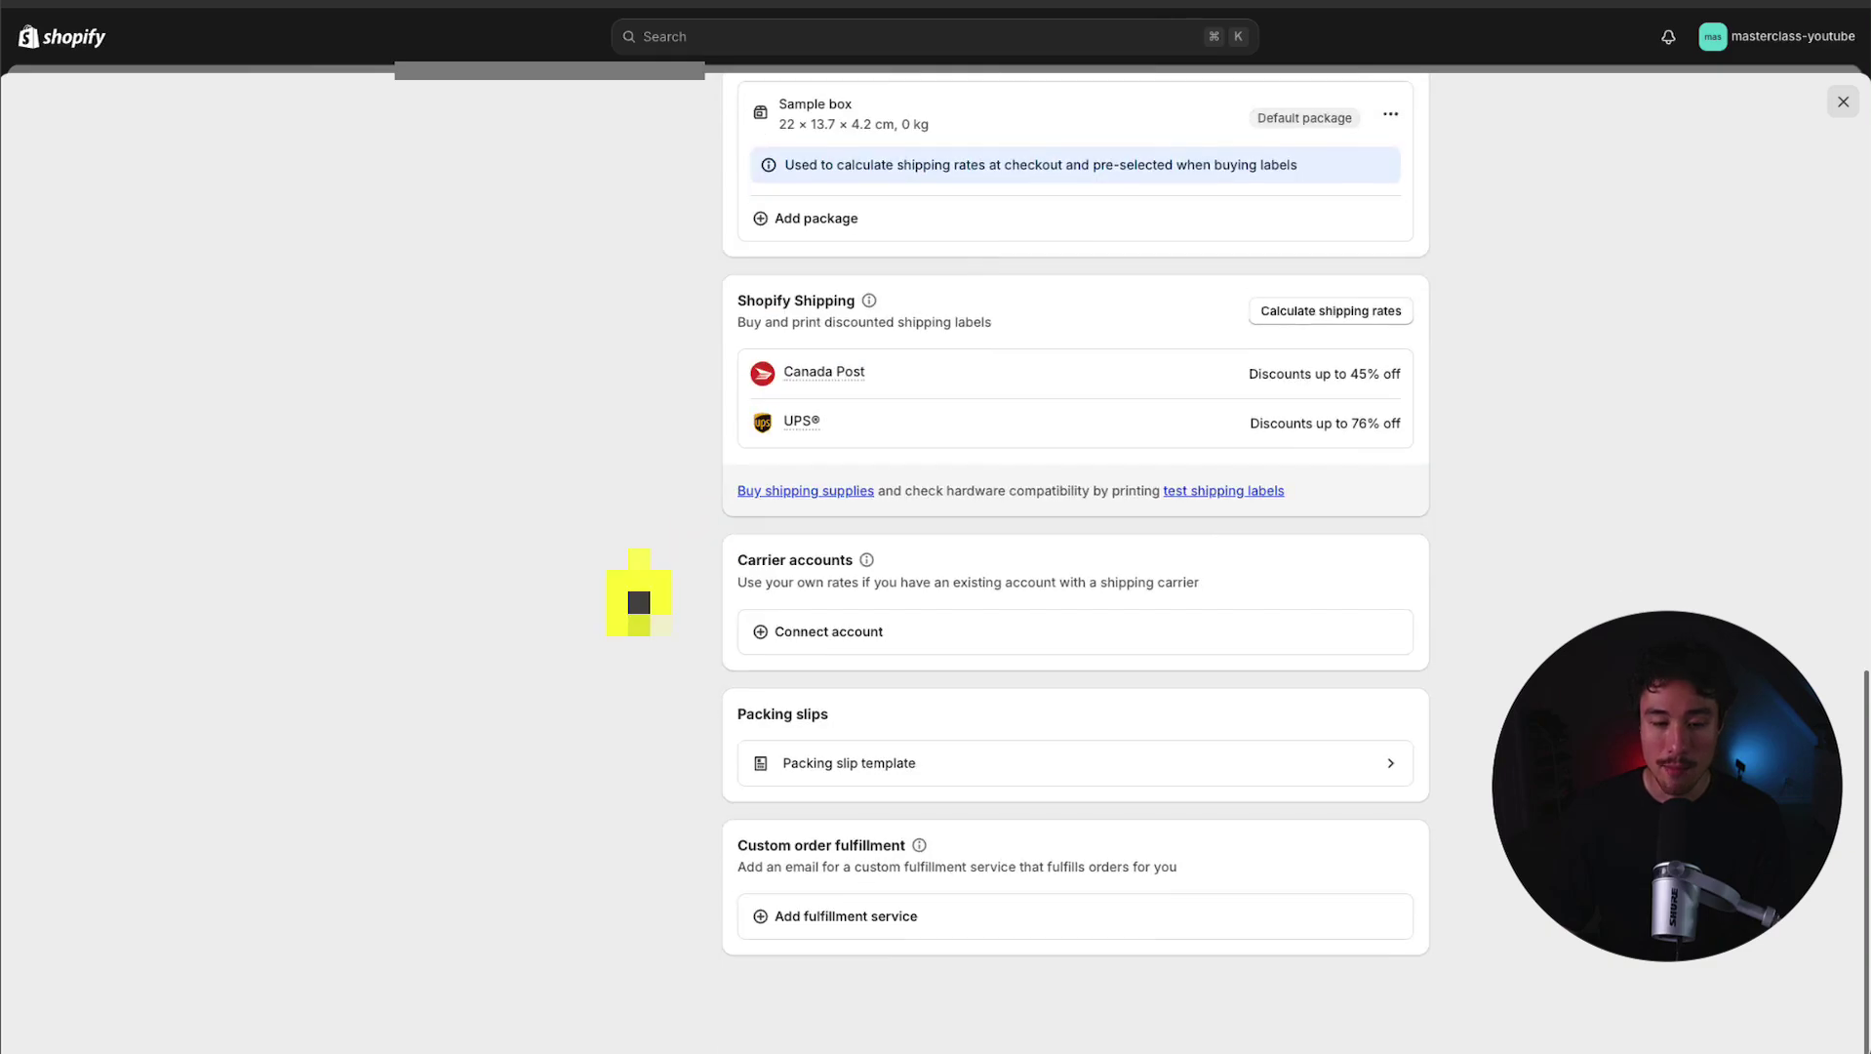
scroll(639, 597, "up", 17)
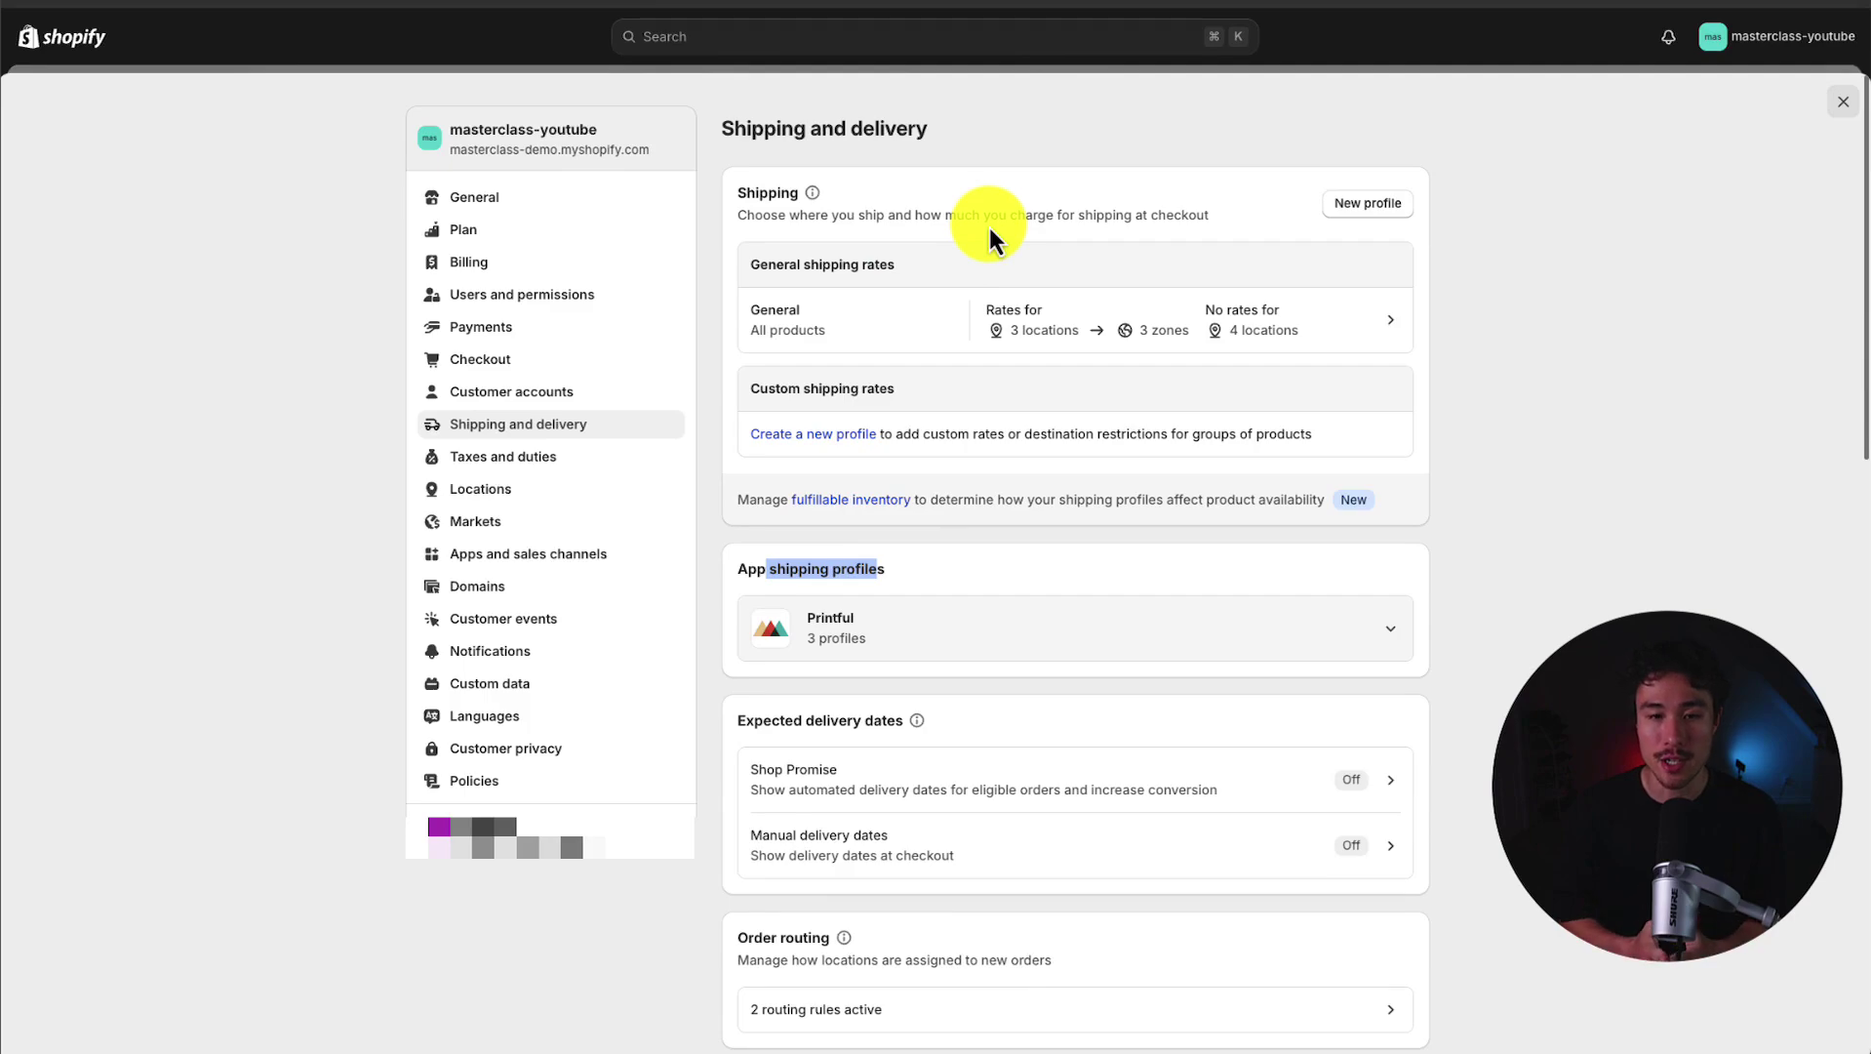
- Create a new shipping profile named 'Free Shipping Worldwide'
left_click(1358, 205)
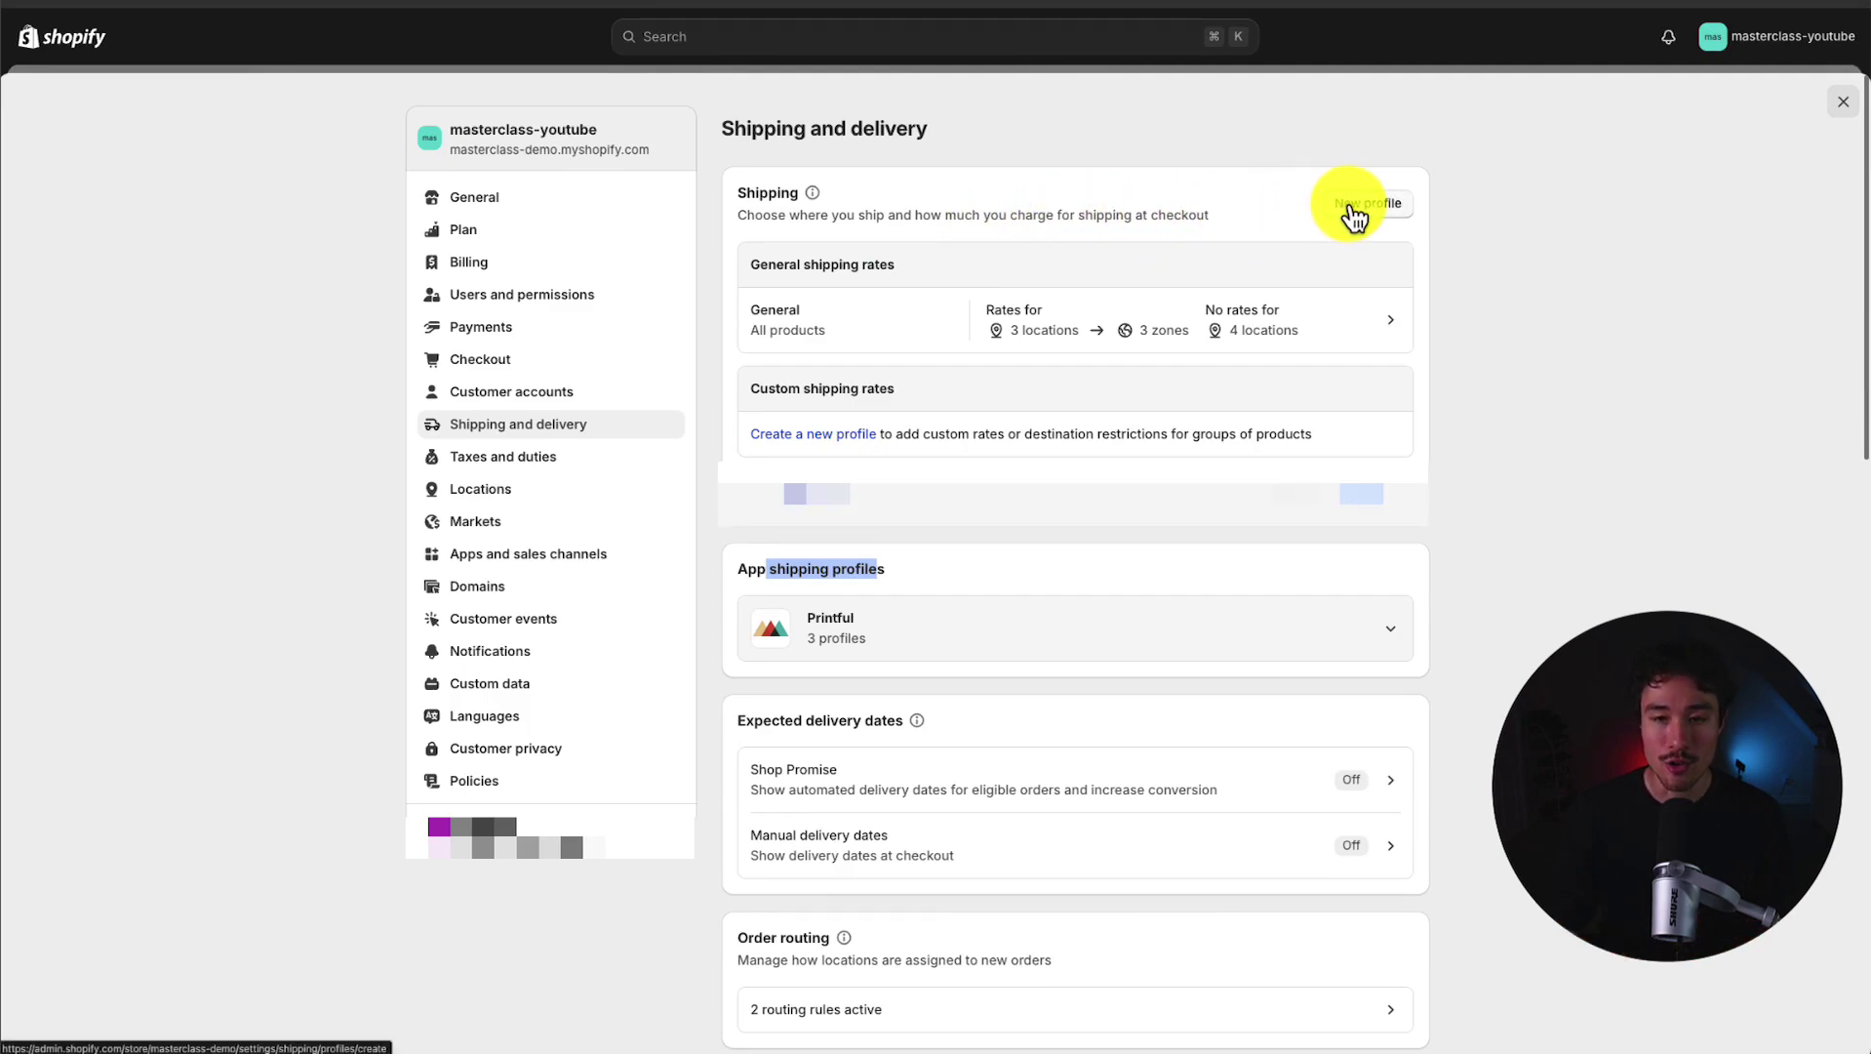
left_click(976, 234)
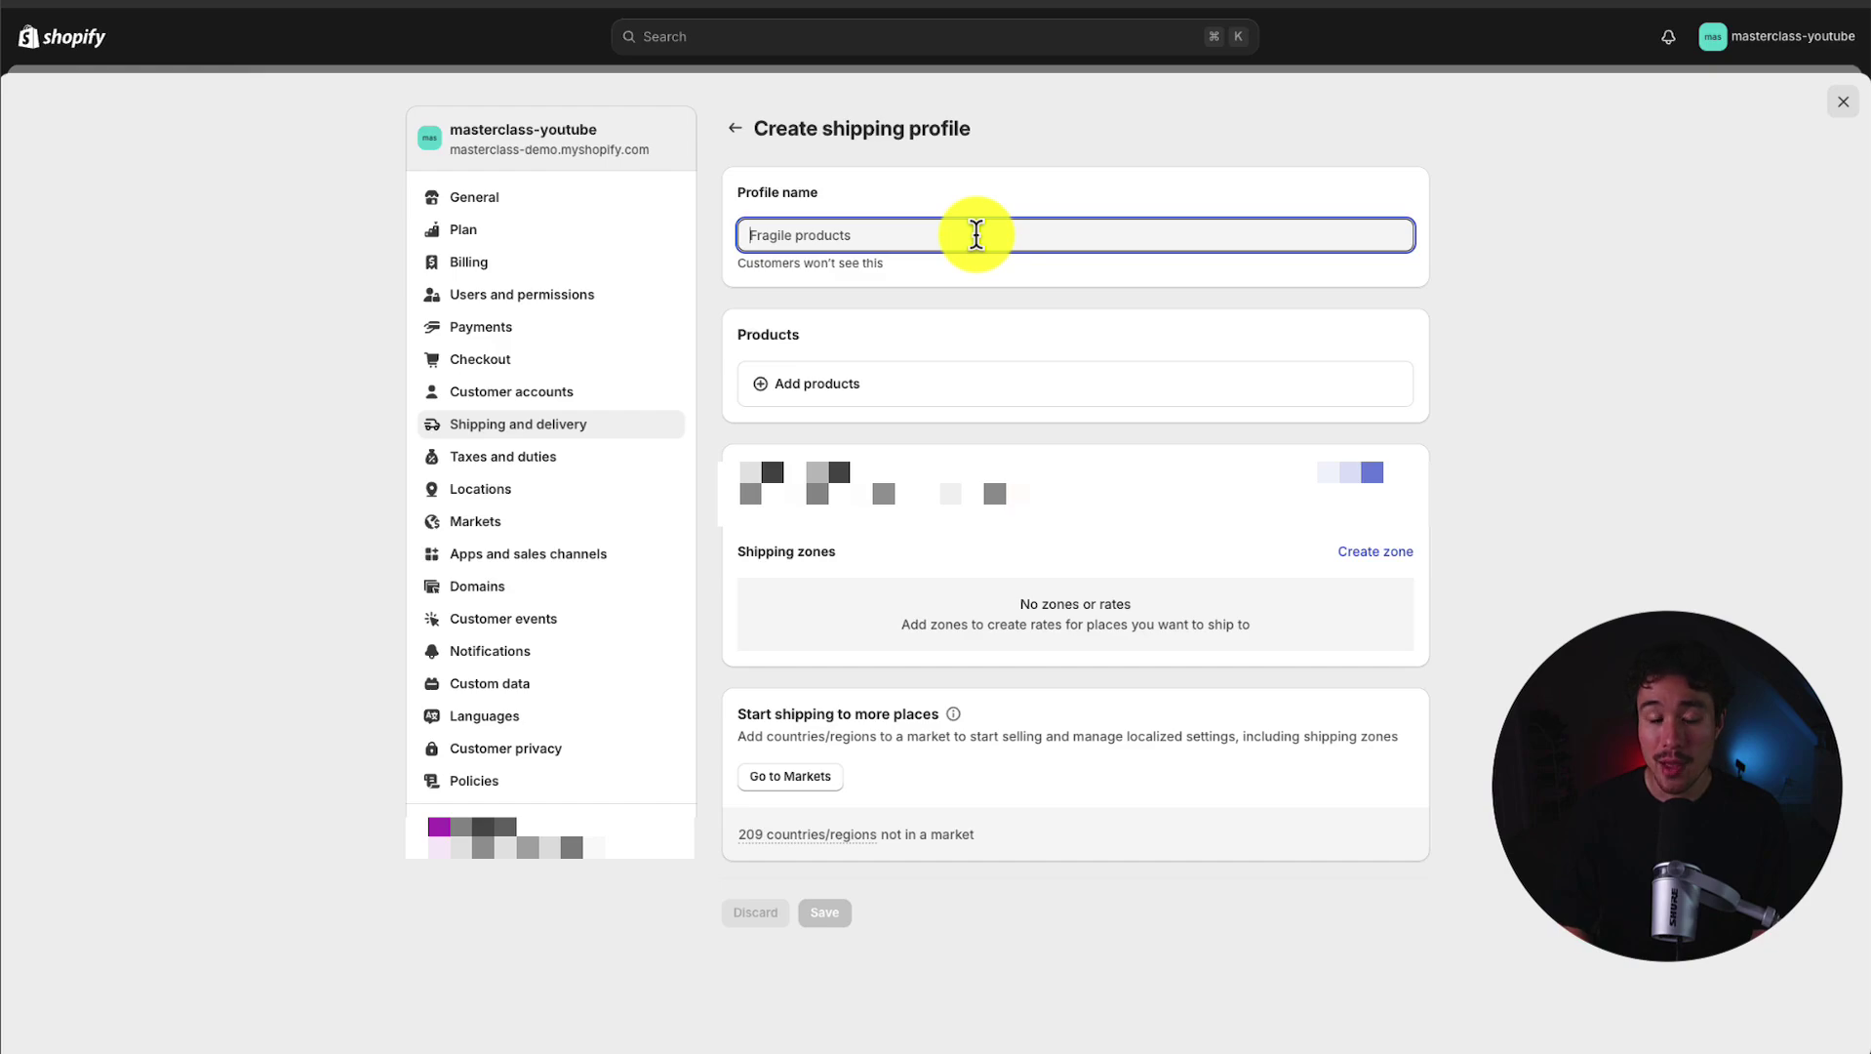
type("FreeS")
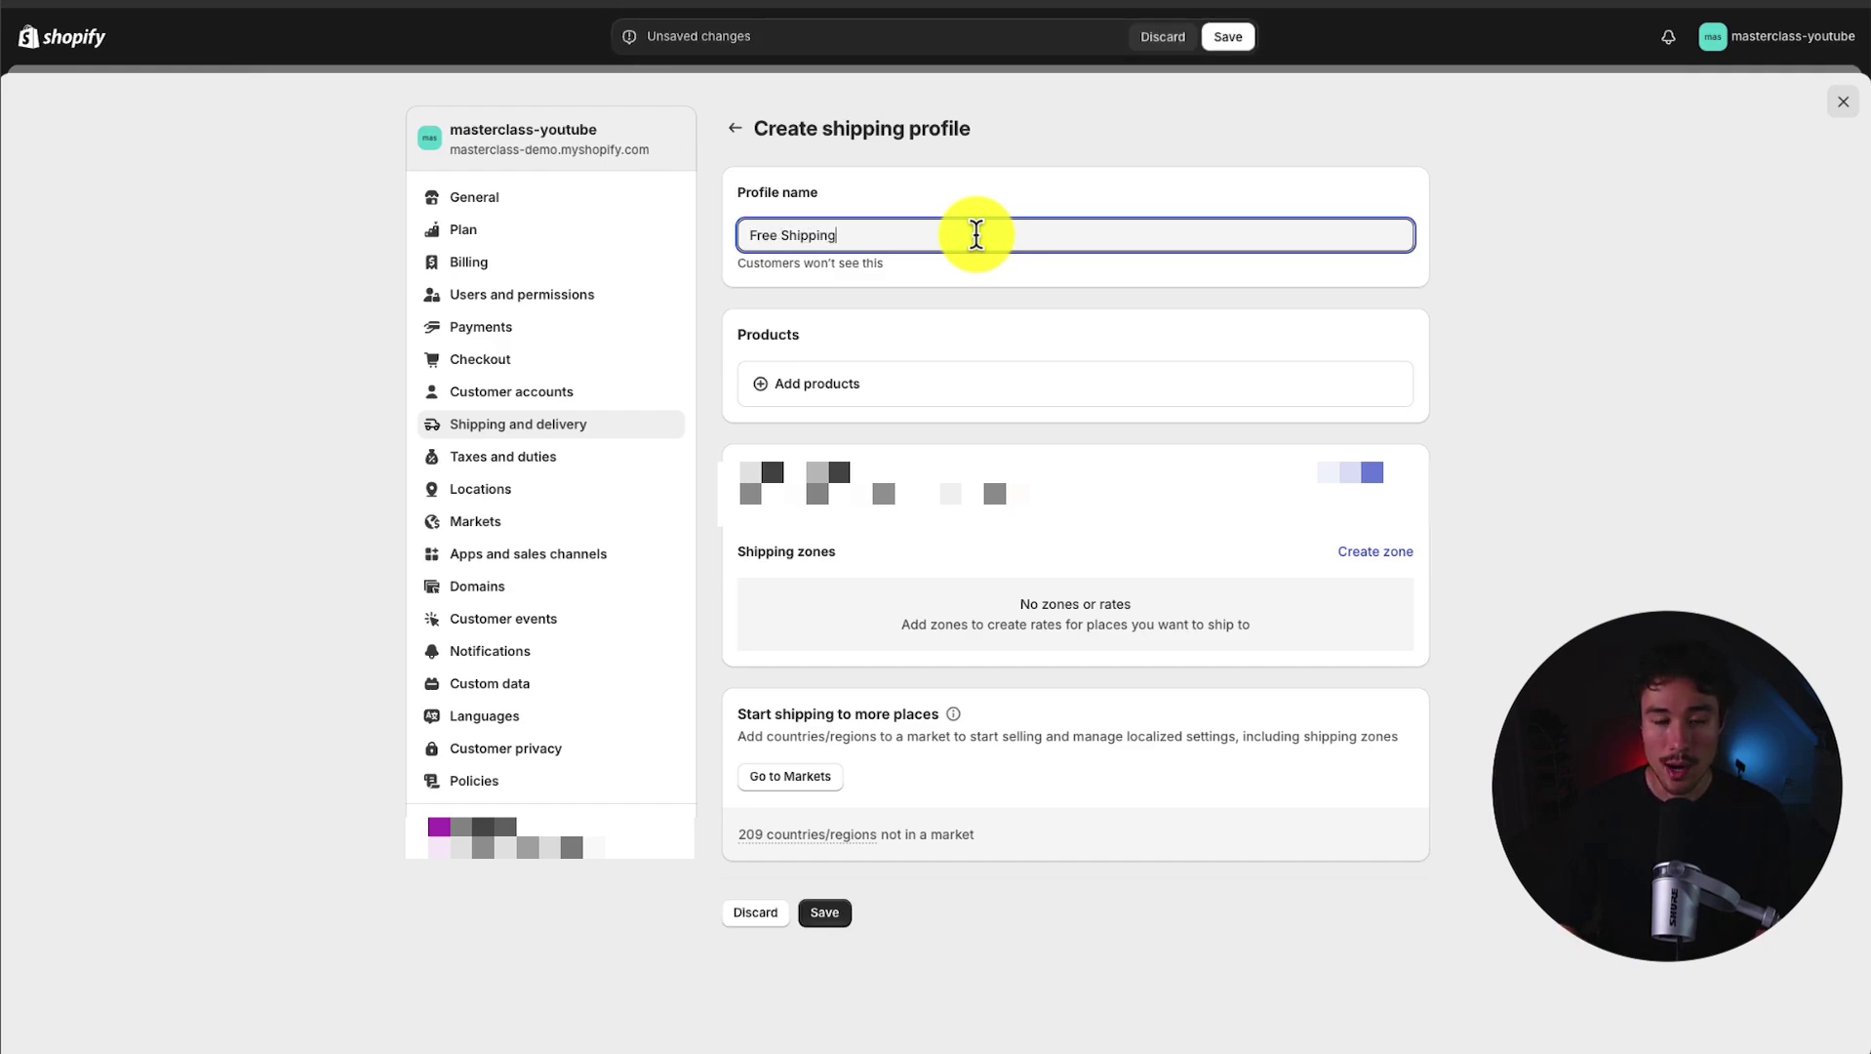
left_click(834, 276)
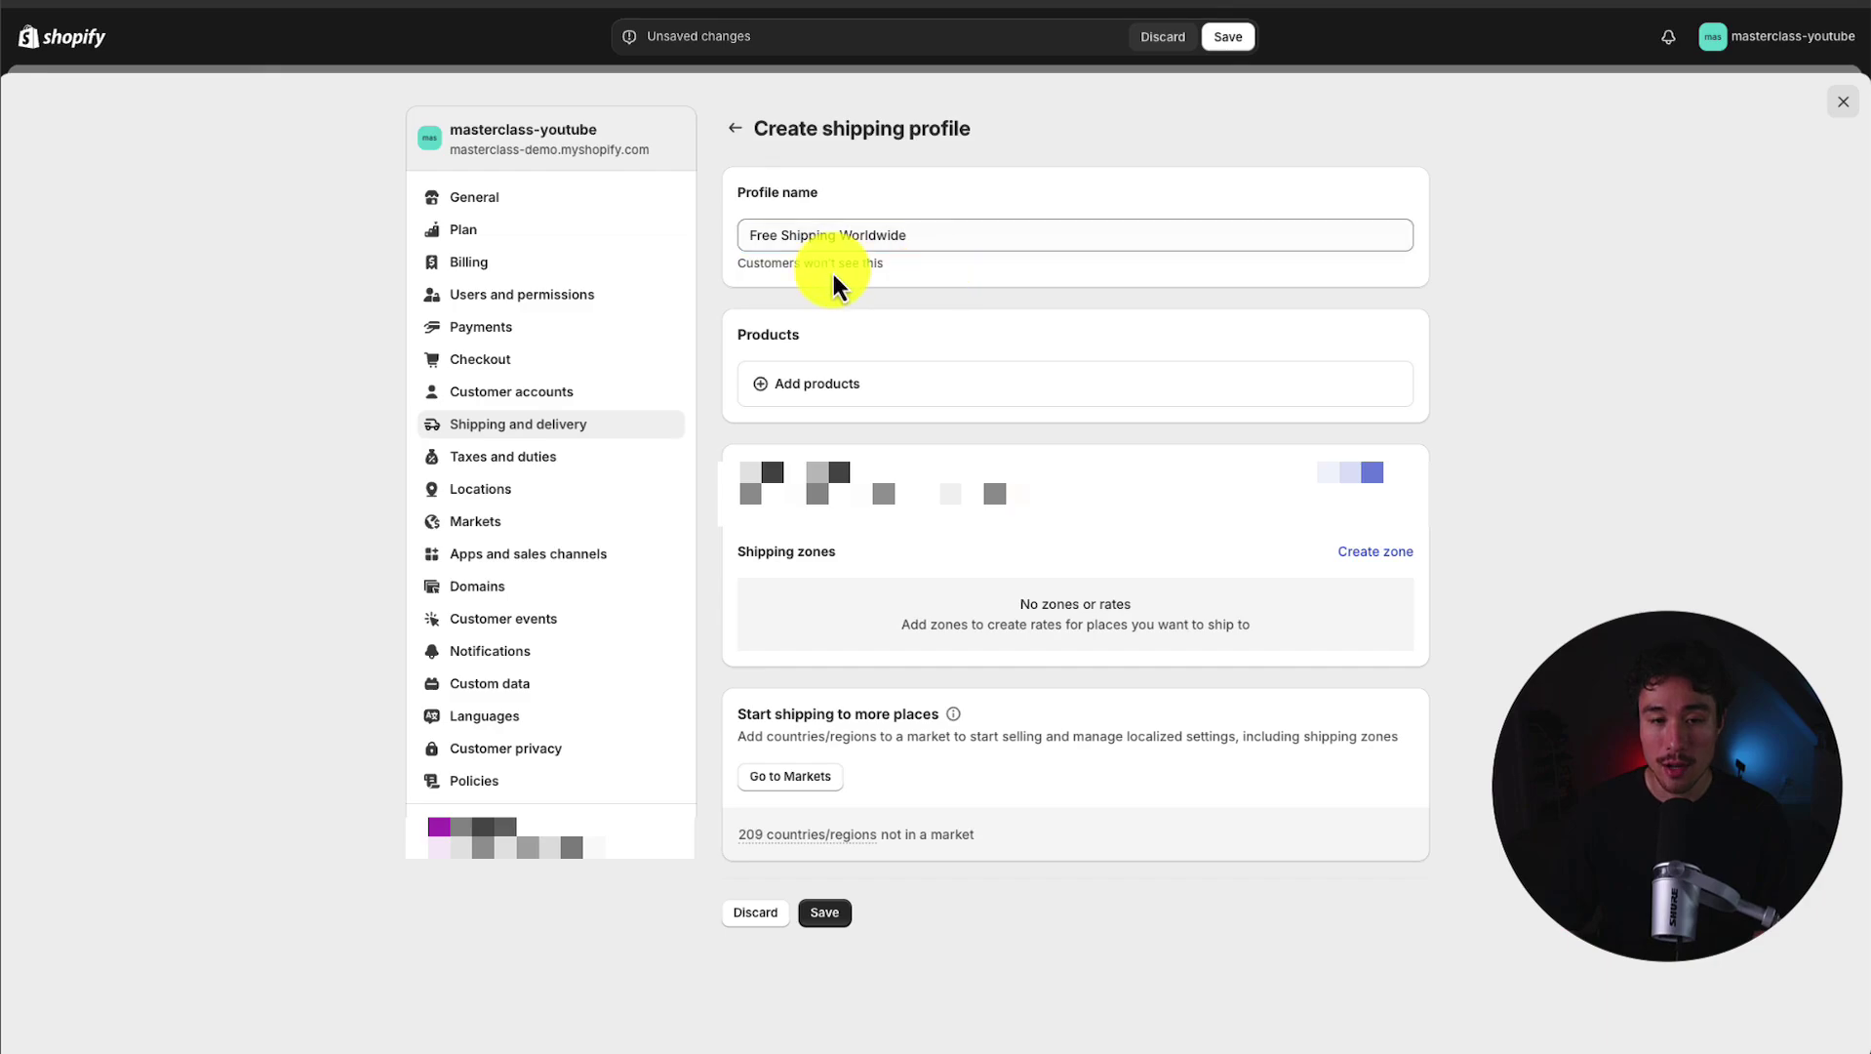
left_click_drag(785, 268, 888, 278)
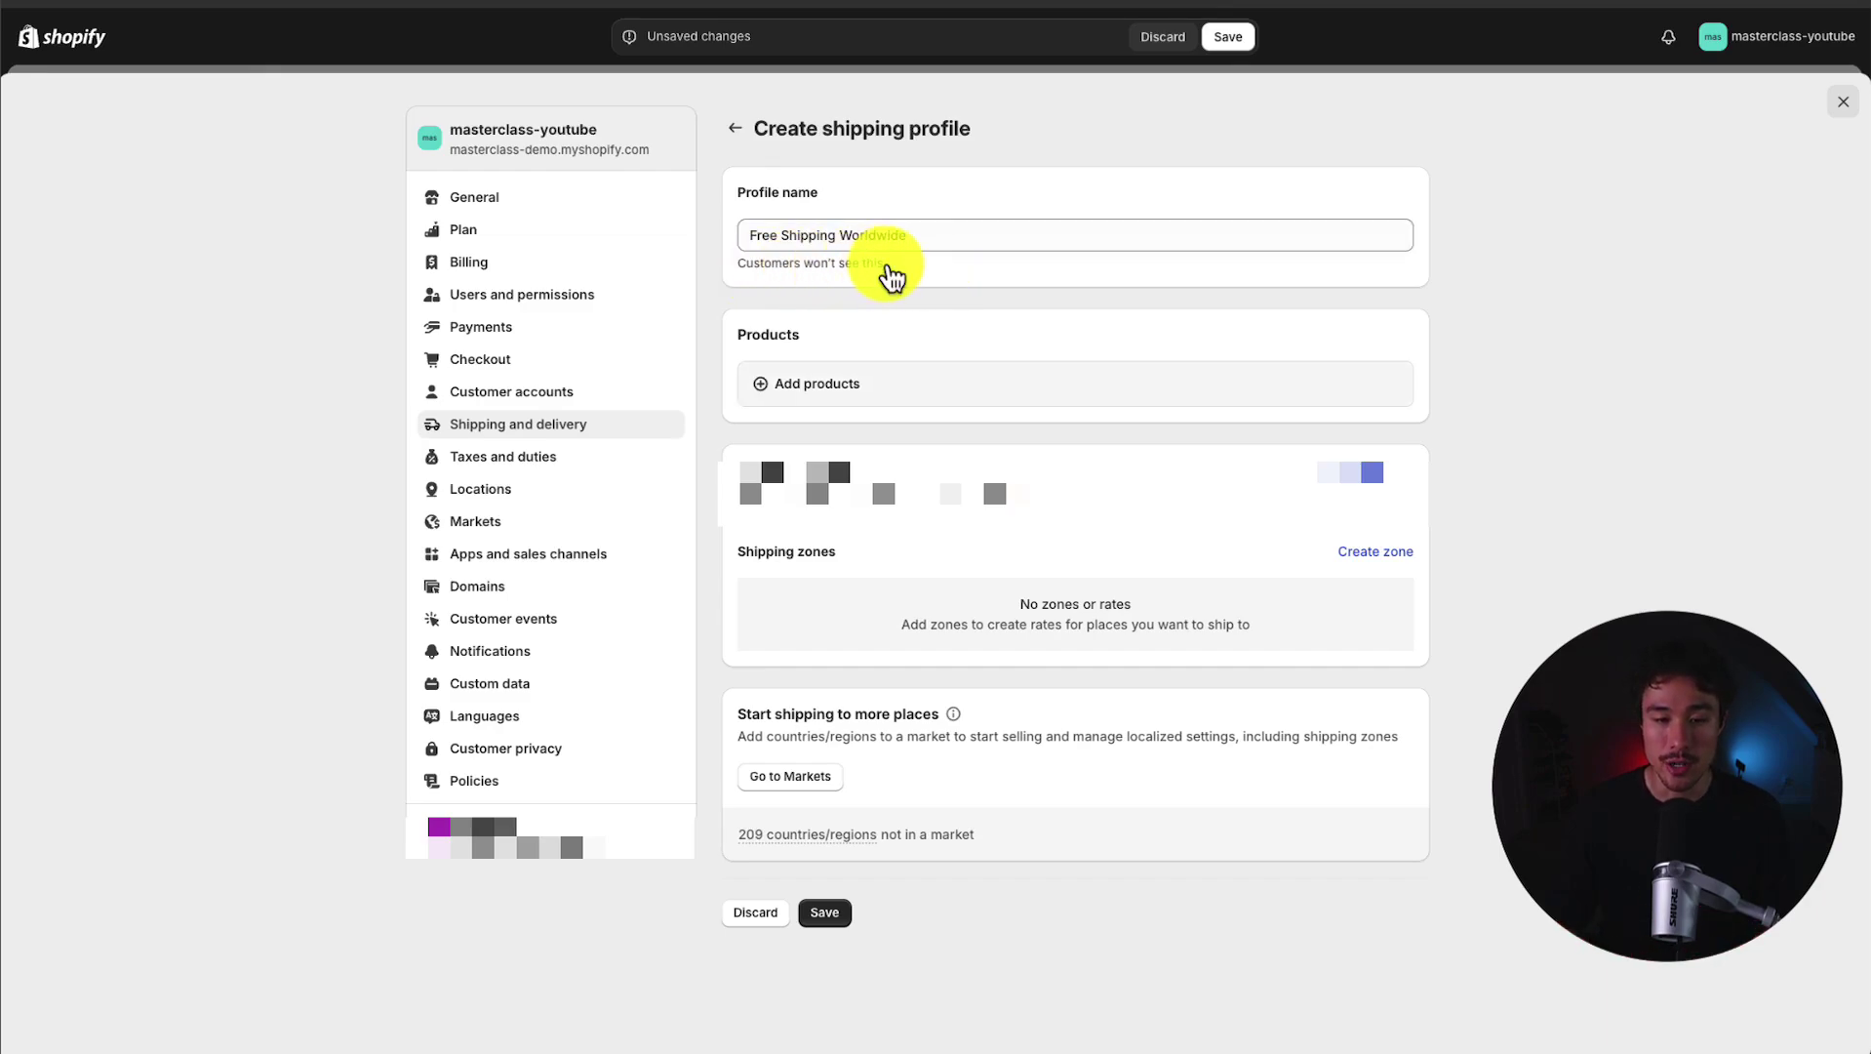
- Add all displayed store products to the profile, including Framed canvas and Outdoor Camping Bag
left_click(810, 391)
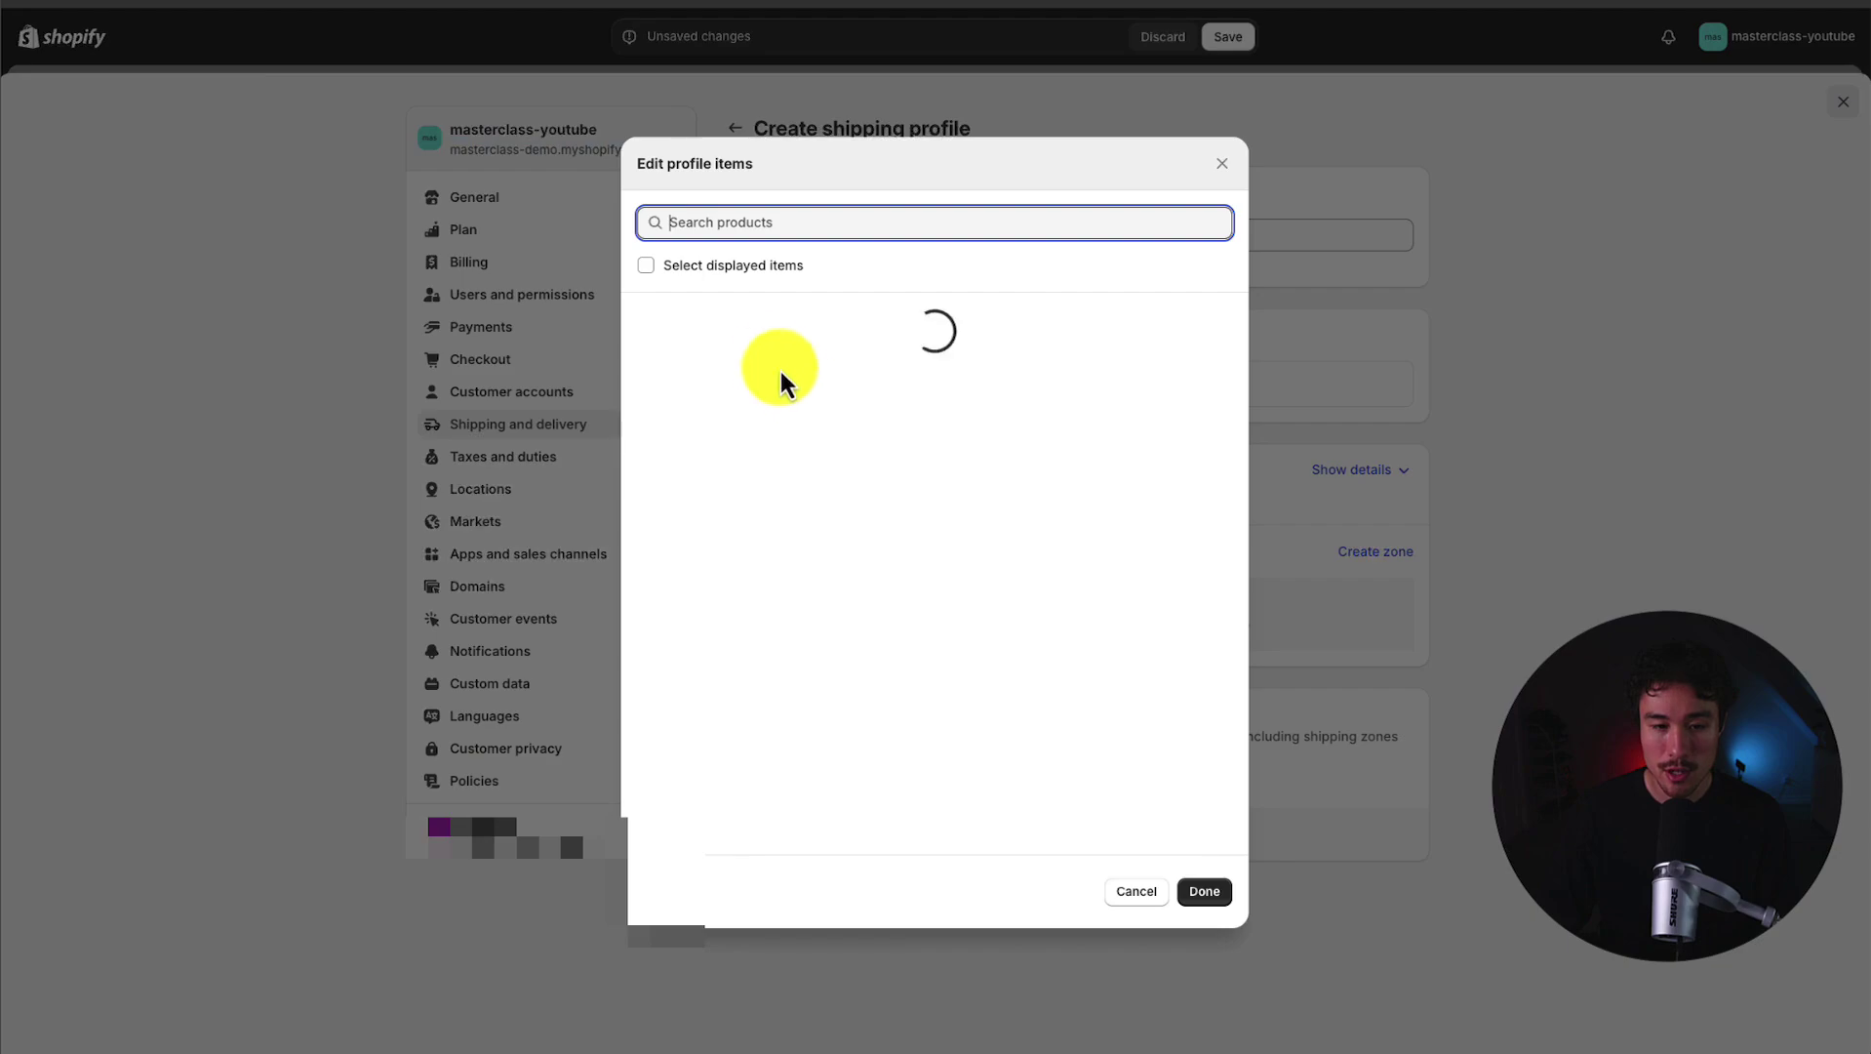
left_click(646, 265)
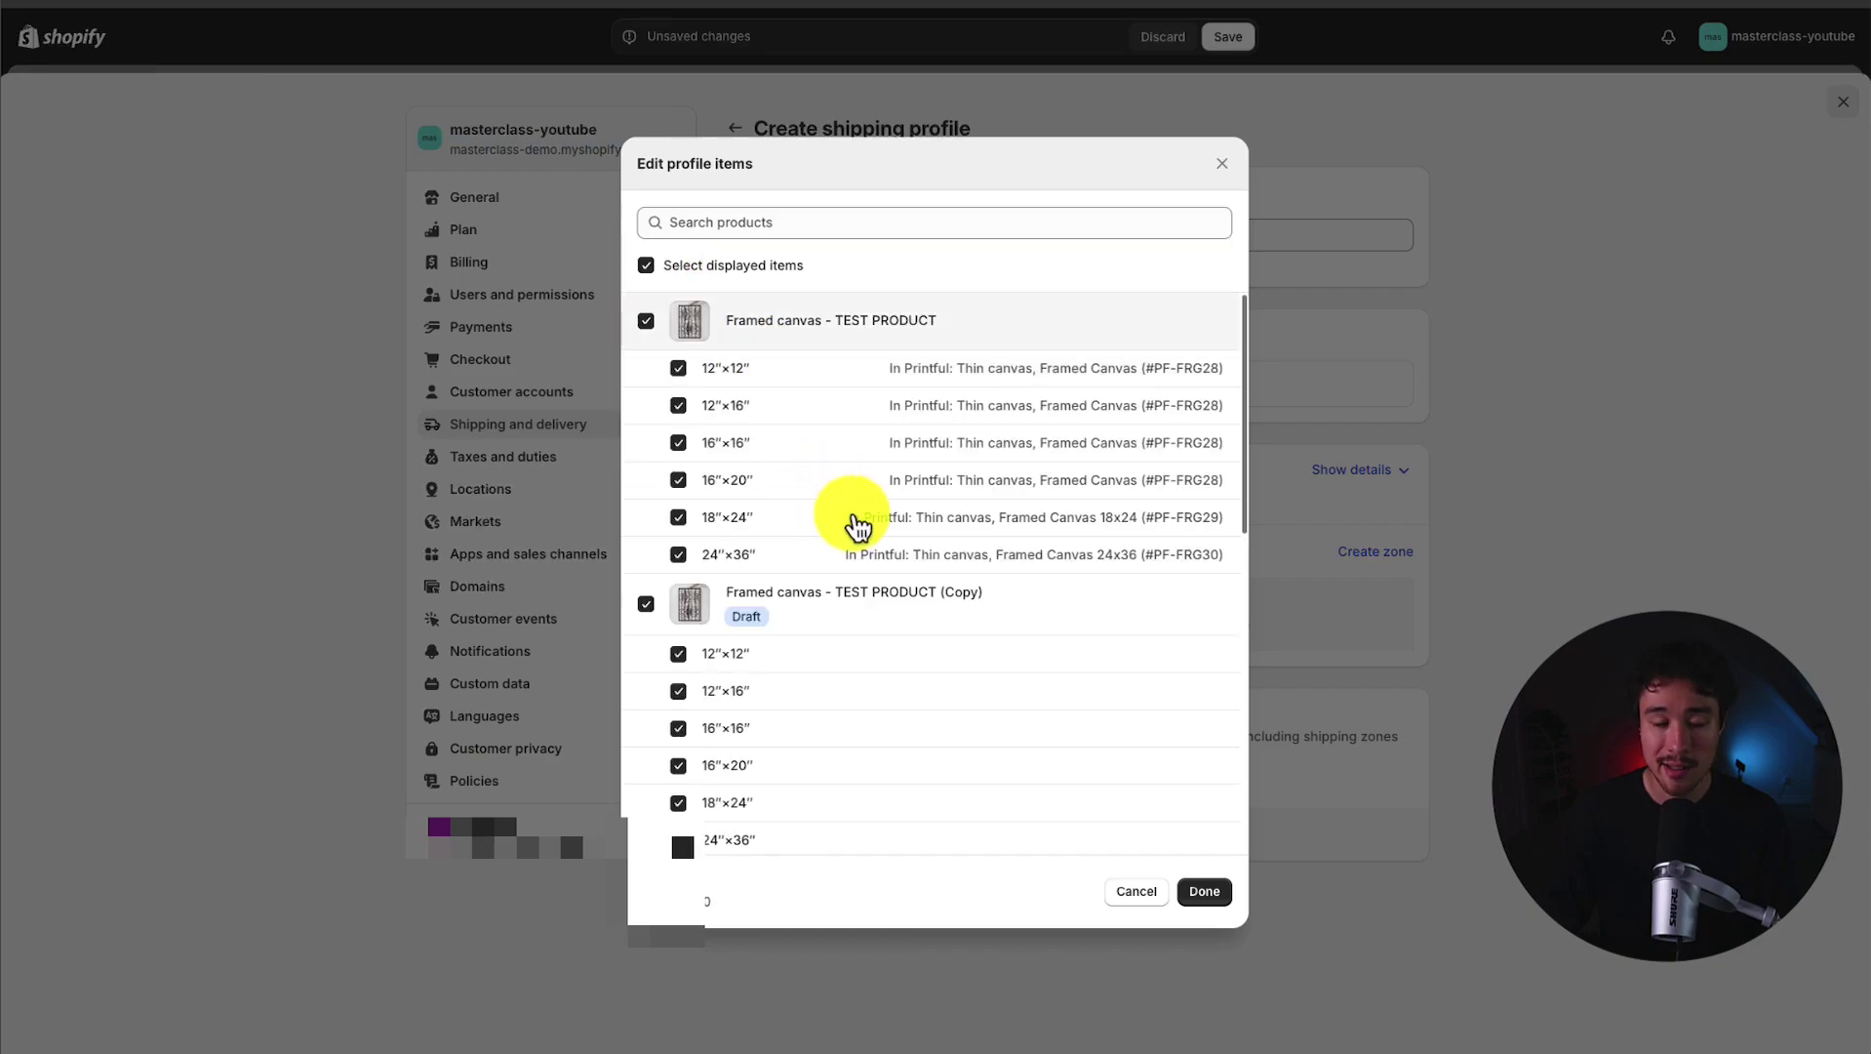
left_click(1205, 891)
scroll(786, 598, "down", 5)
left_click_drag(786, 581, 1008, 597)
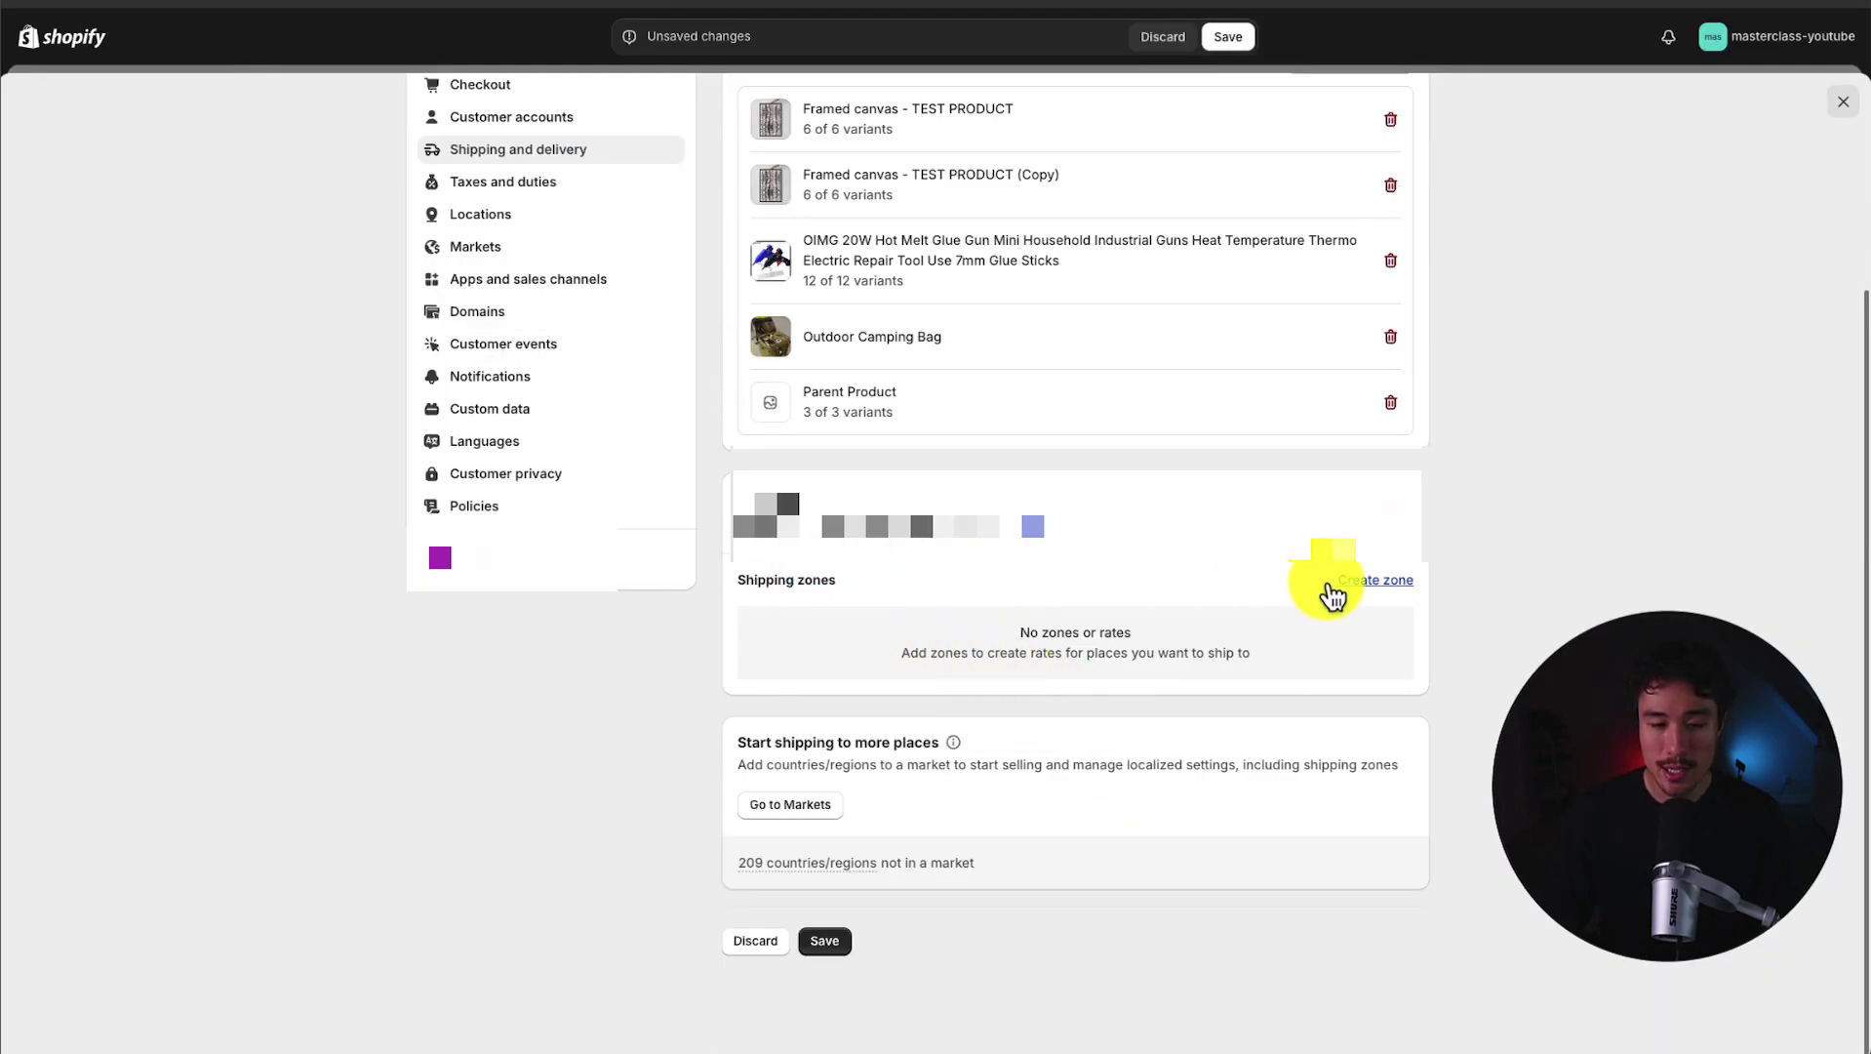
- Start a new shipping zone named 'Worldwide'
left_click(1366, 582)
type("Wo")
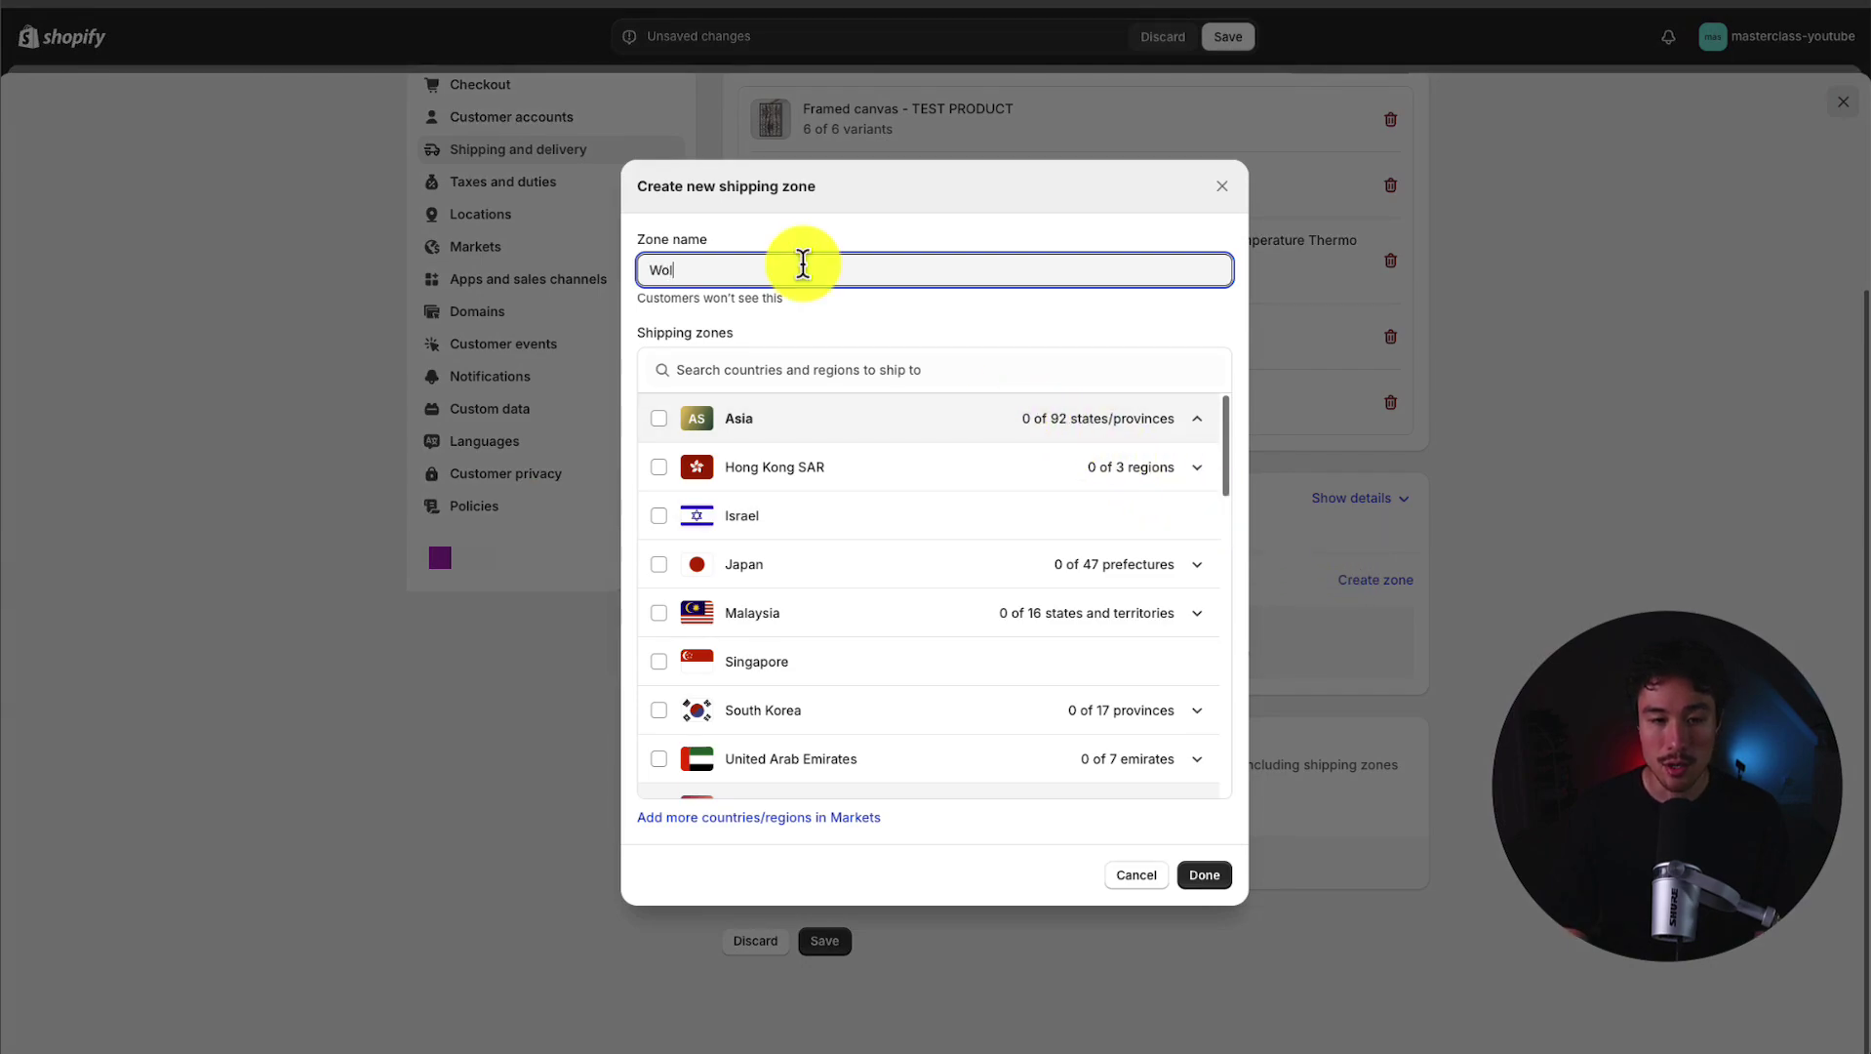
type("rldwide")
left_click(1038, 361)
scroll(944, 478, "down", 10)
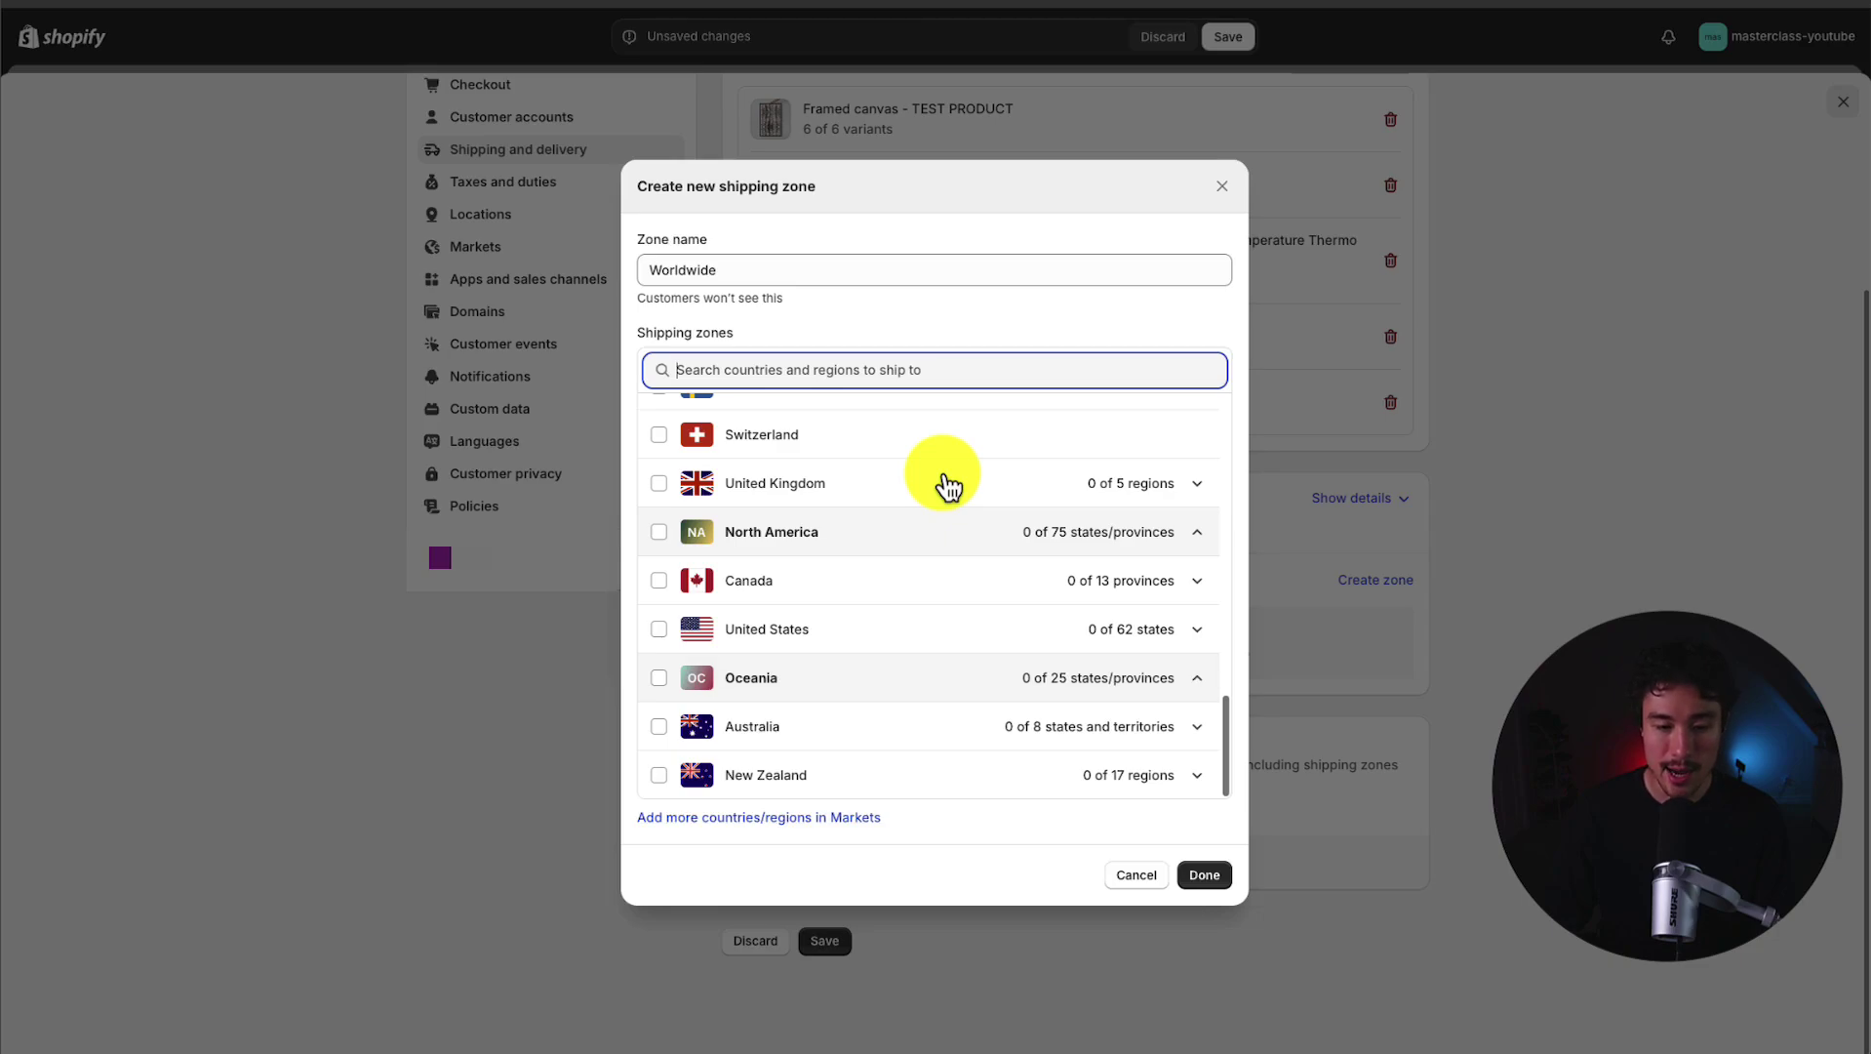
scroll(944, 478, "up", 10)
- Include the whole Asia, Europe, North America and Oceania regions in the zone
left_click(659, 418)
left_click(659, 418)
left_click(1198, 420)
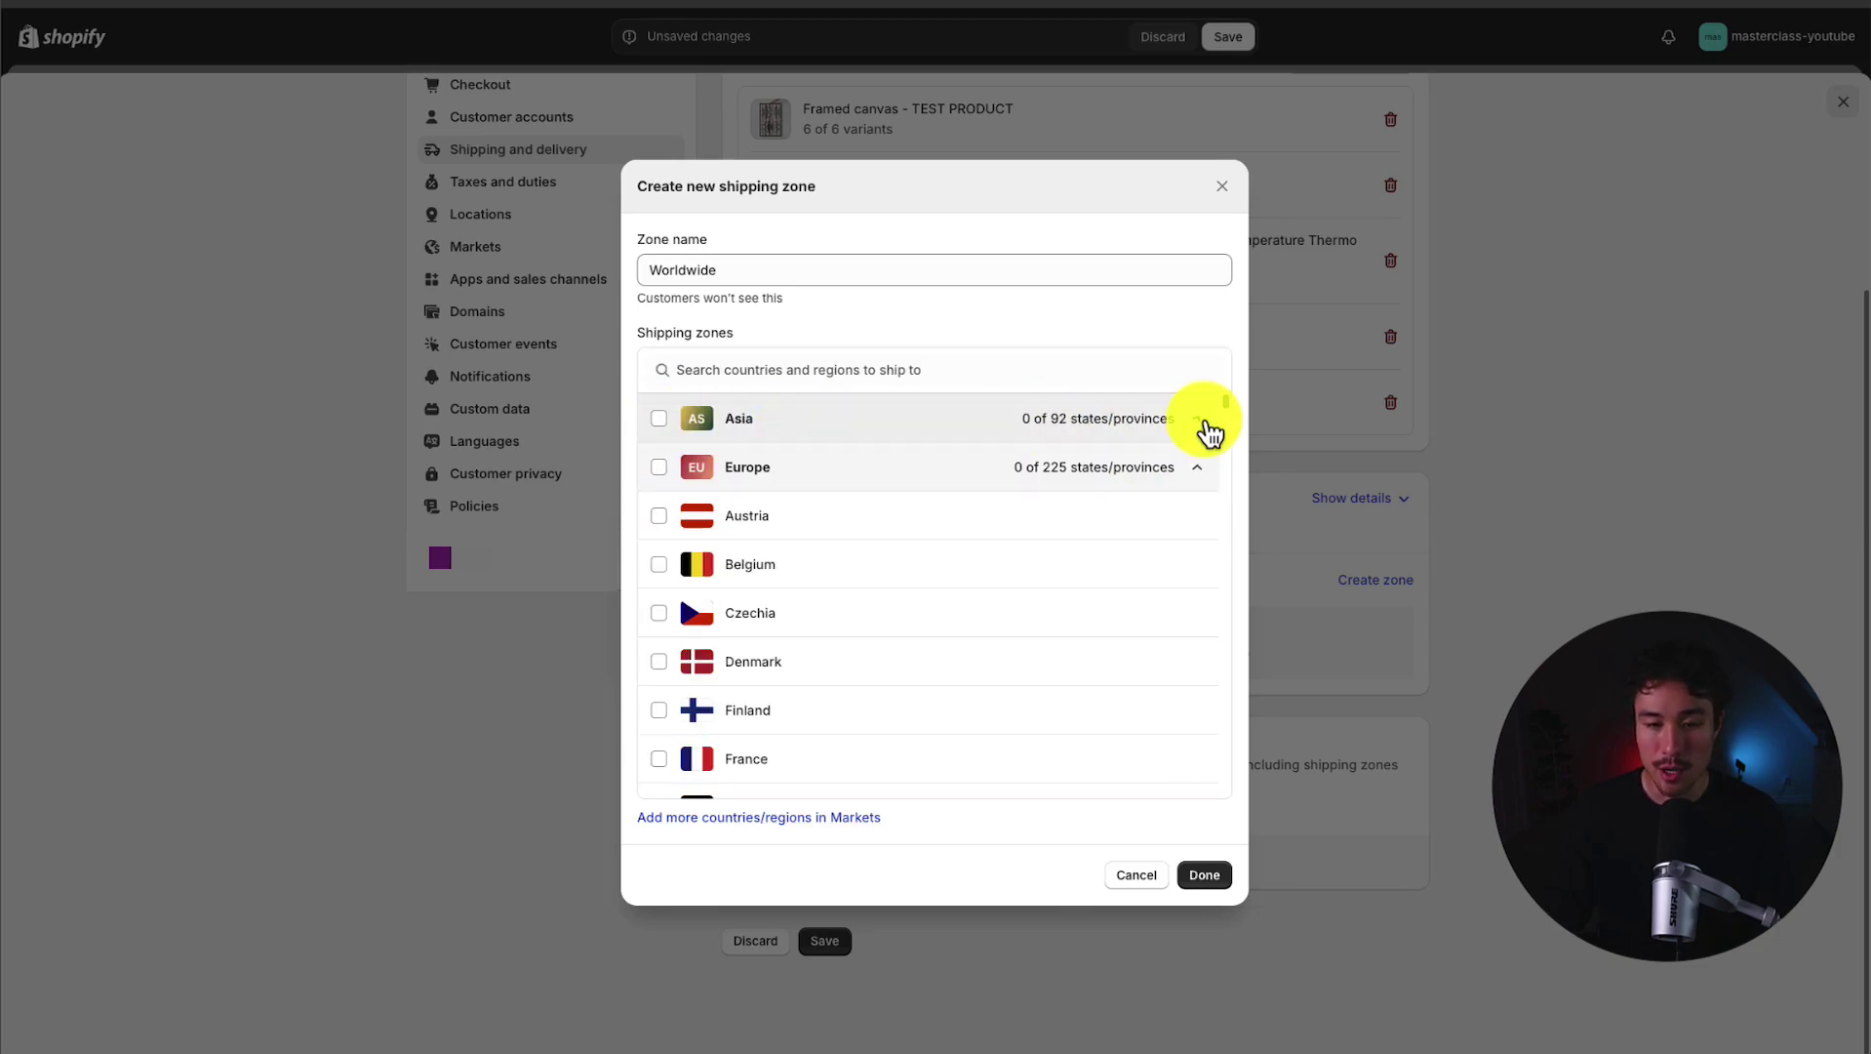
left_click(1205, 473)
left_click(1210, 517)
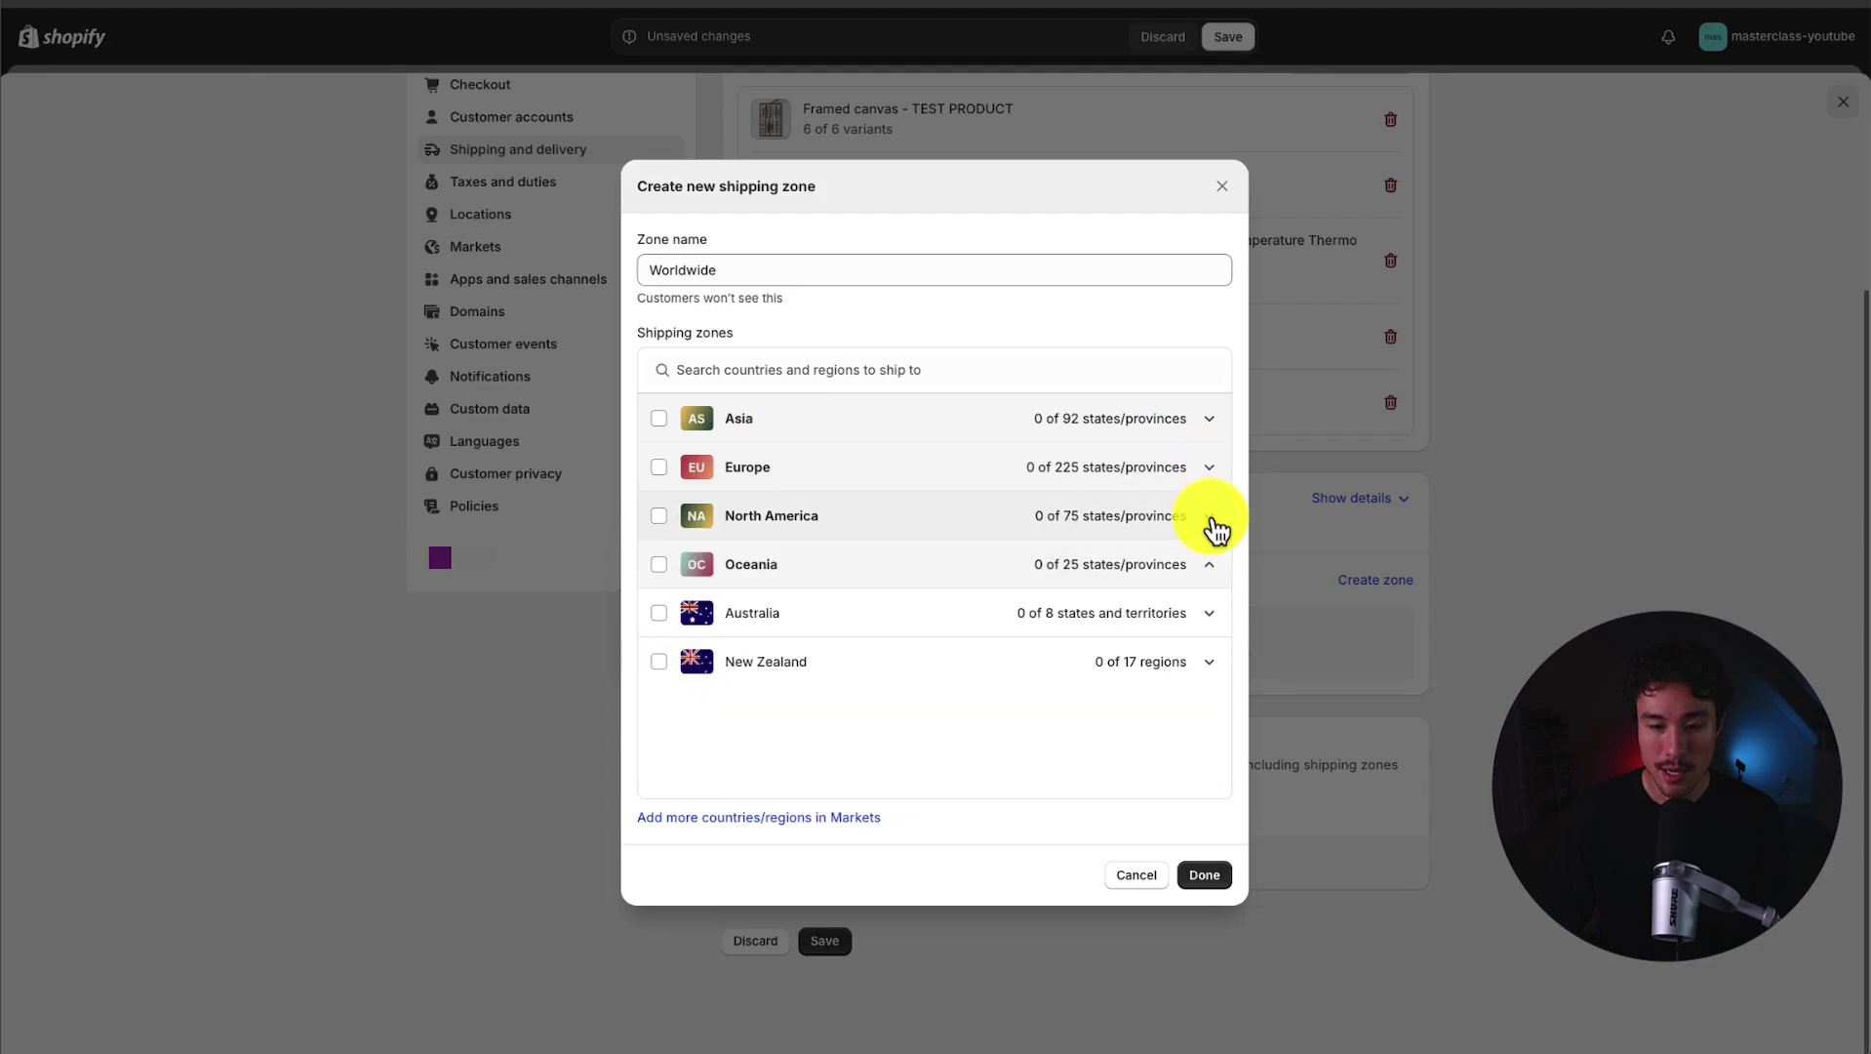
left_click(1208, 566)
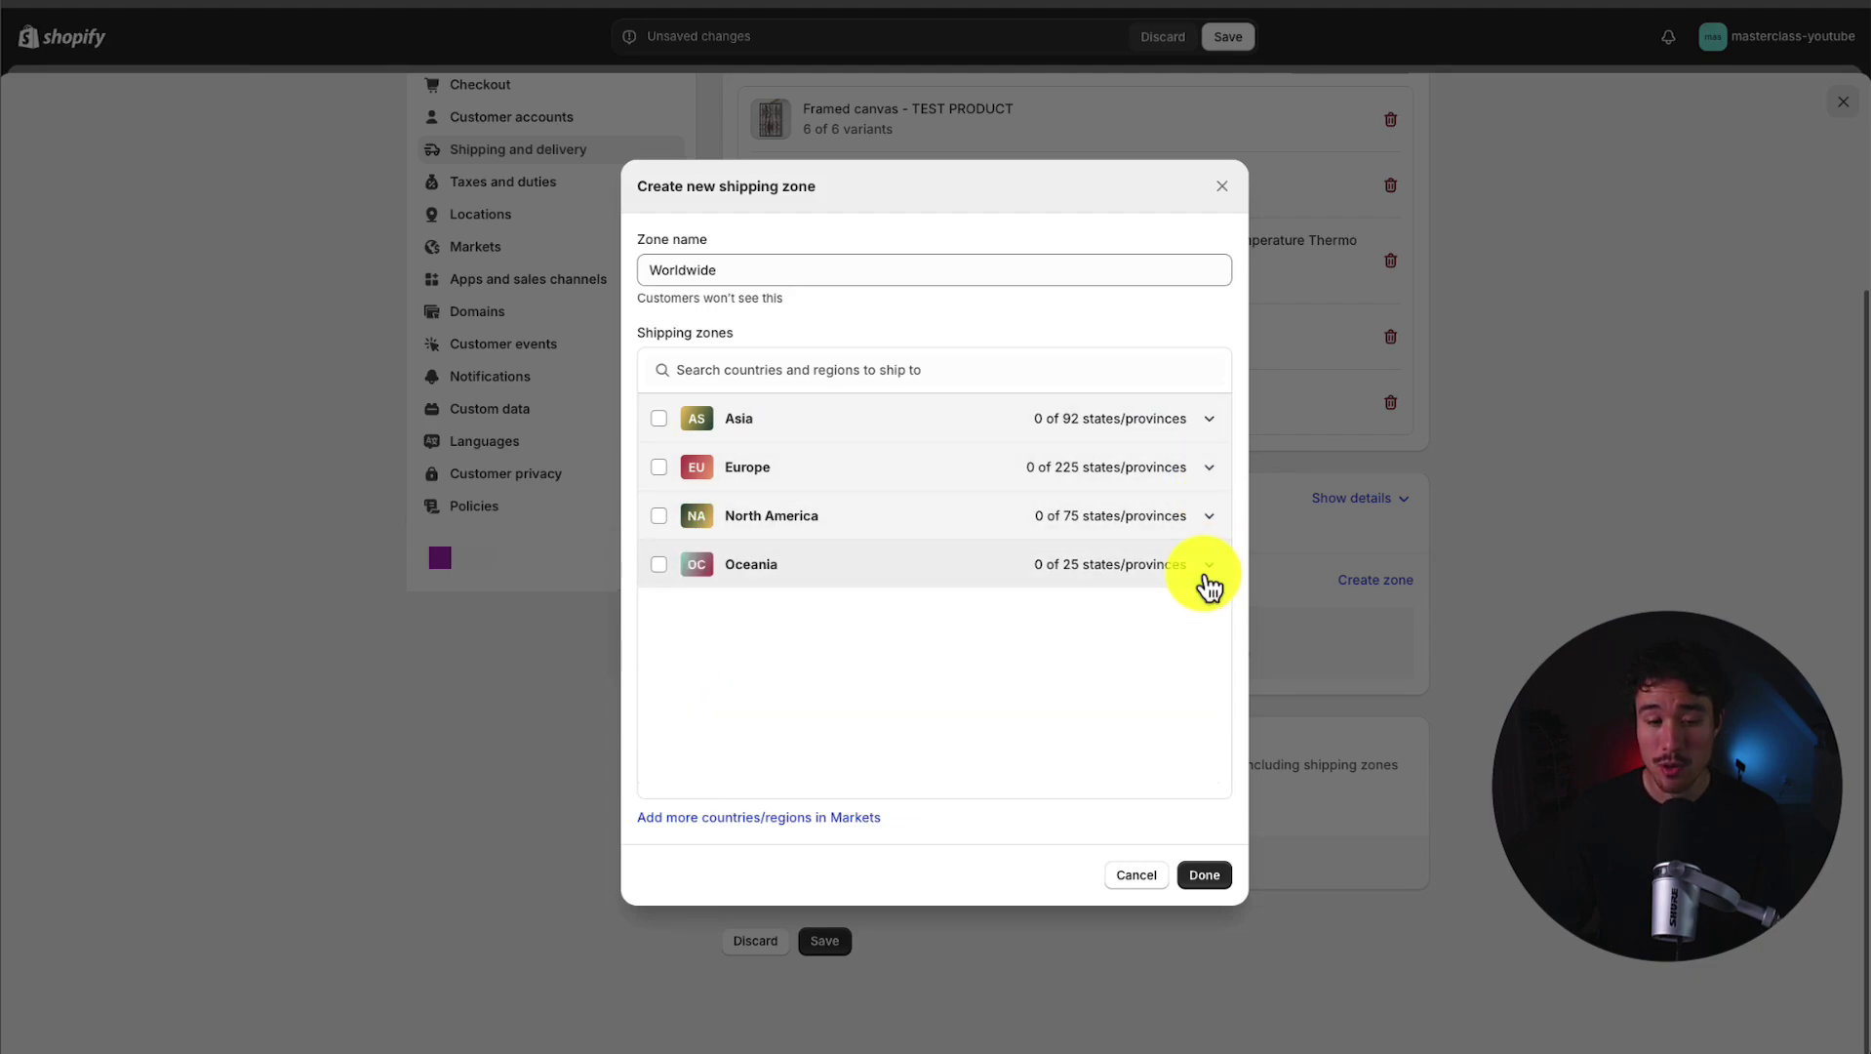
left_click(658, 564)
left_click(661, 514)
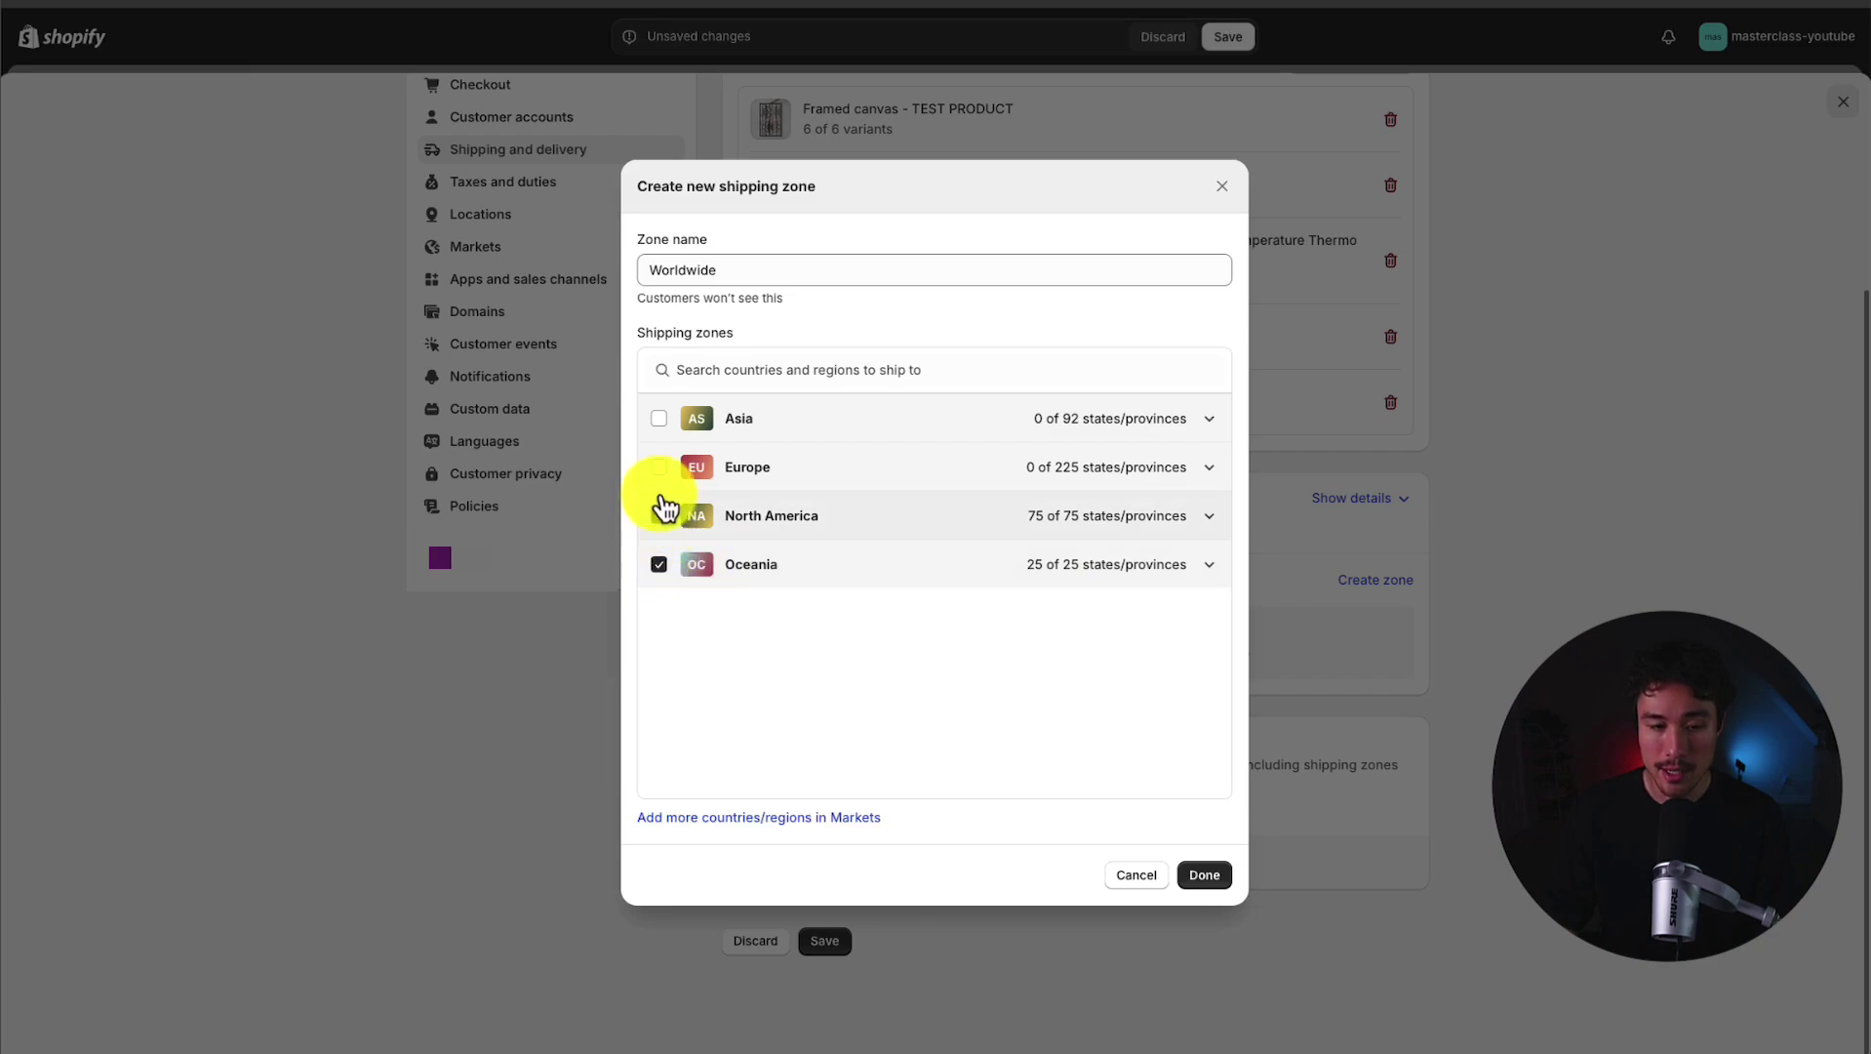
left_click(658, 467)
left_click(659, 417)
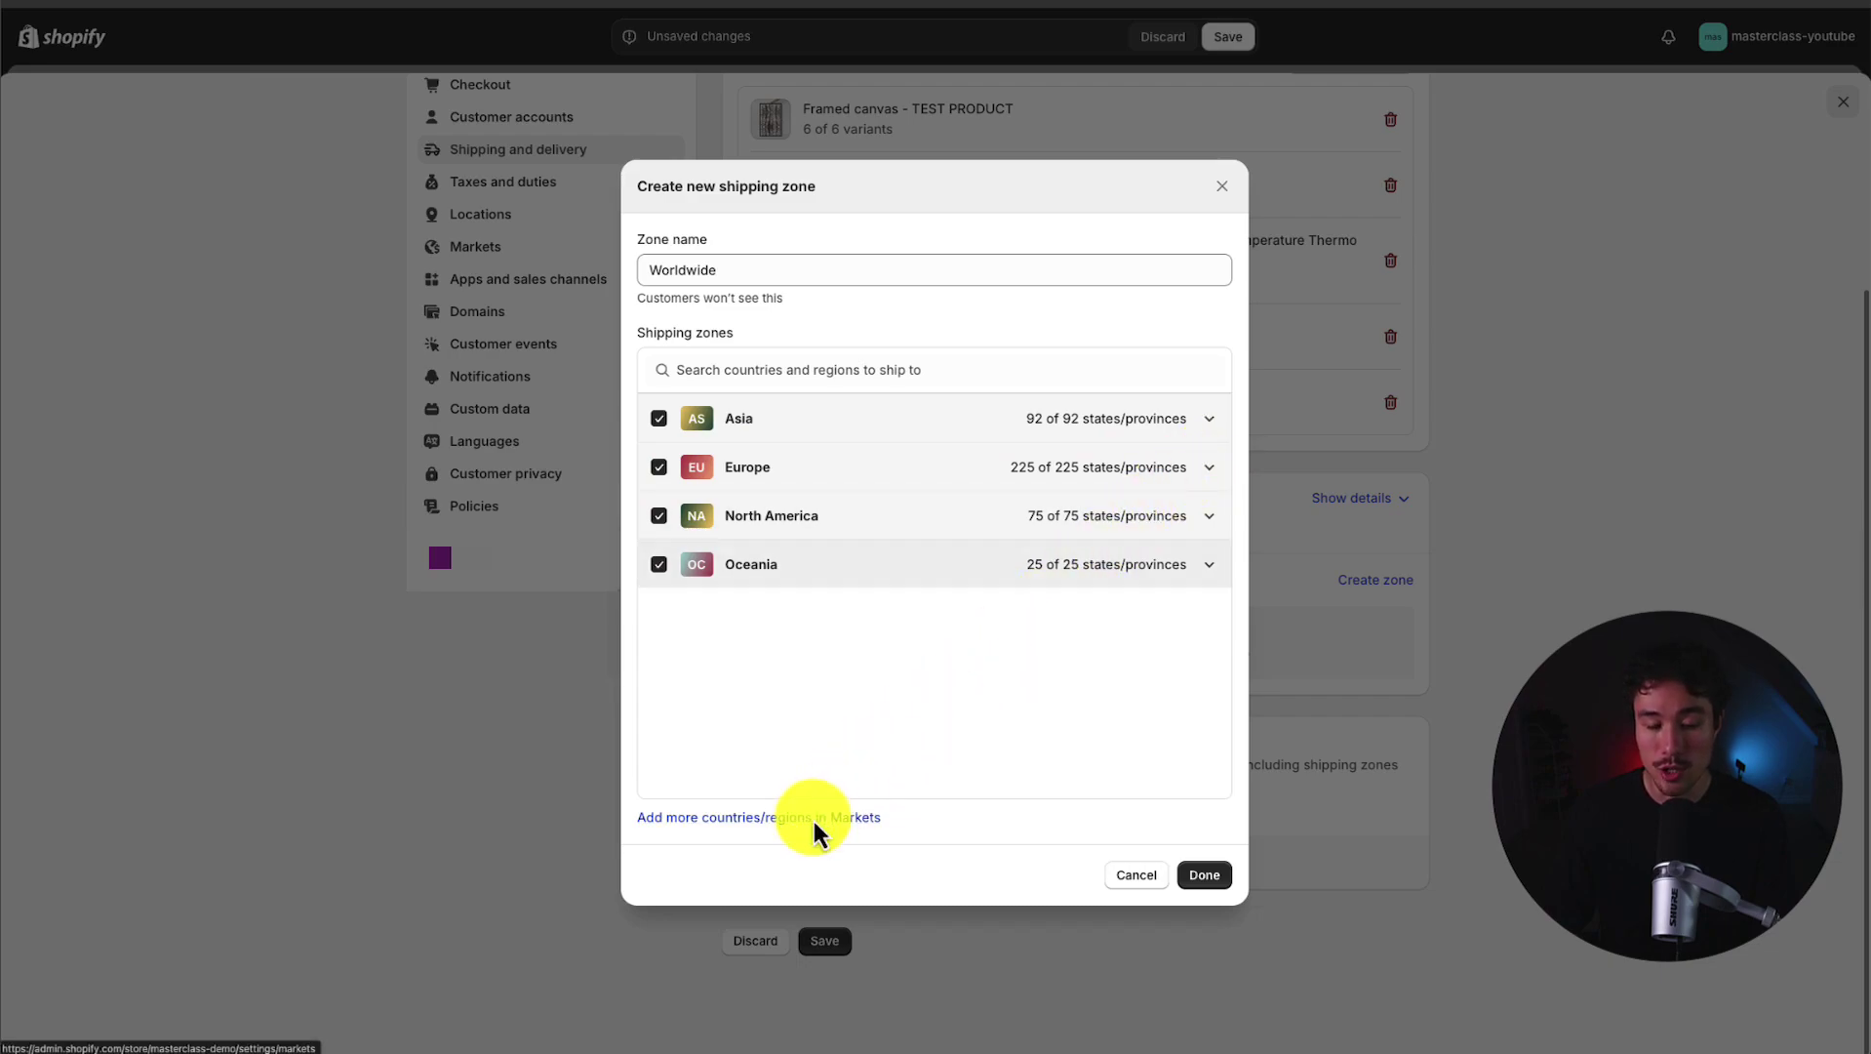
- Finish the Worldwide zone and add a flat-rate shipping rate to it
left_click(1205, 877)
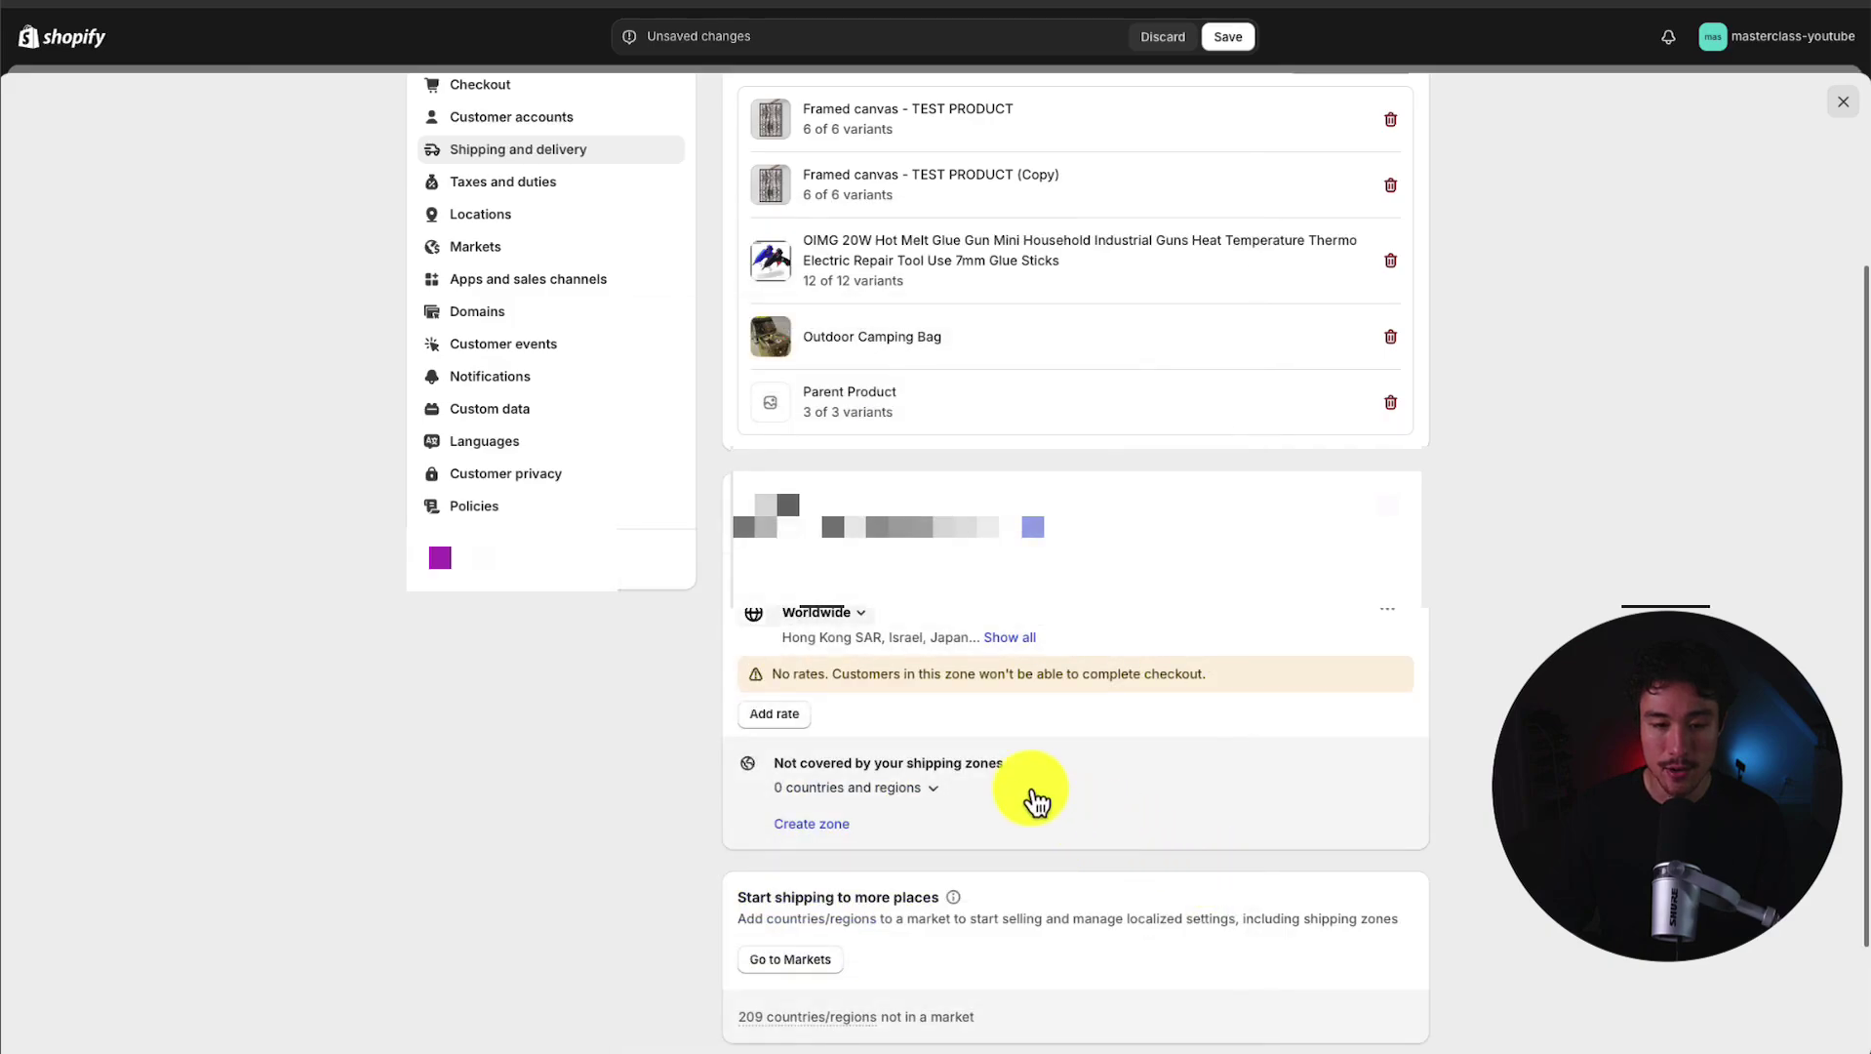
left_click(775, 713)
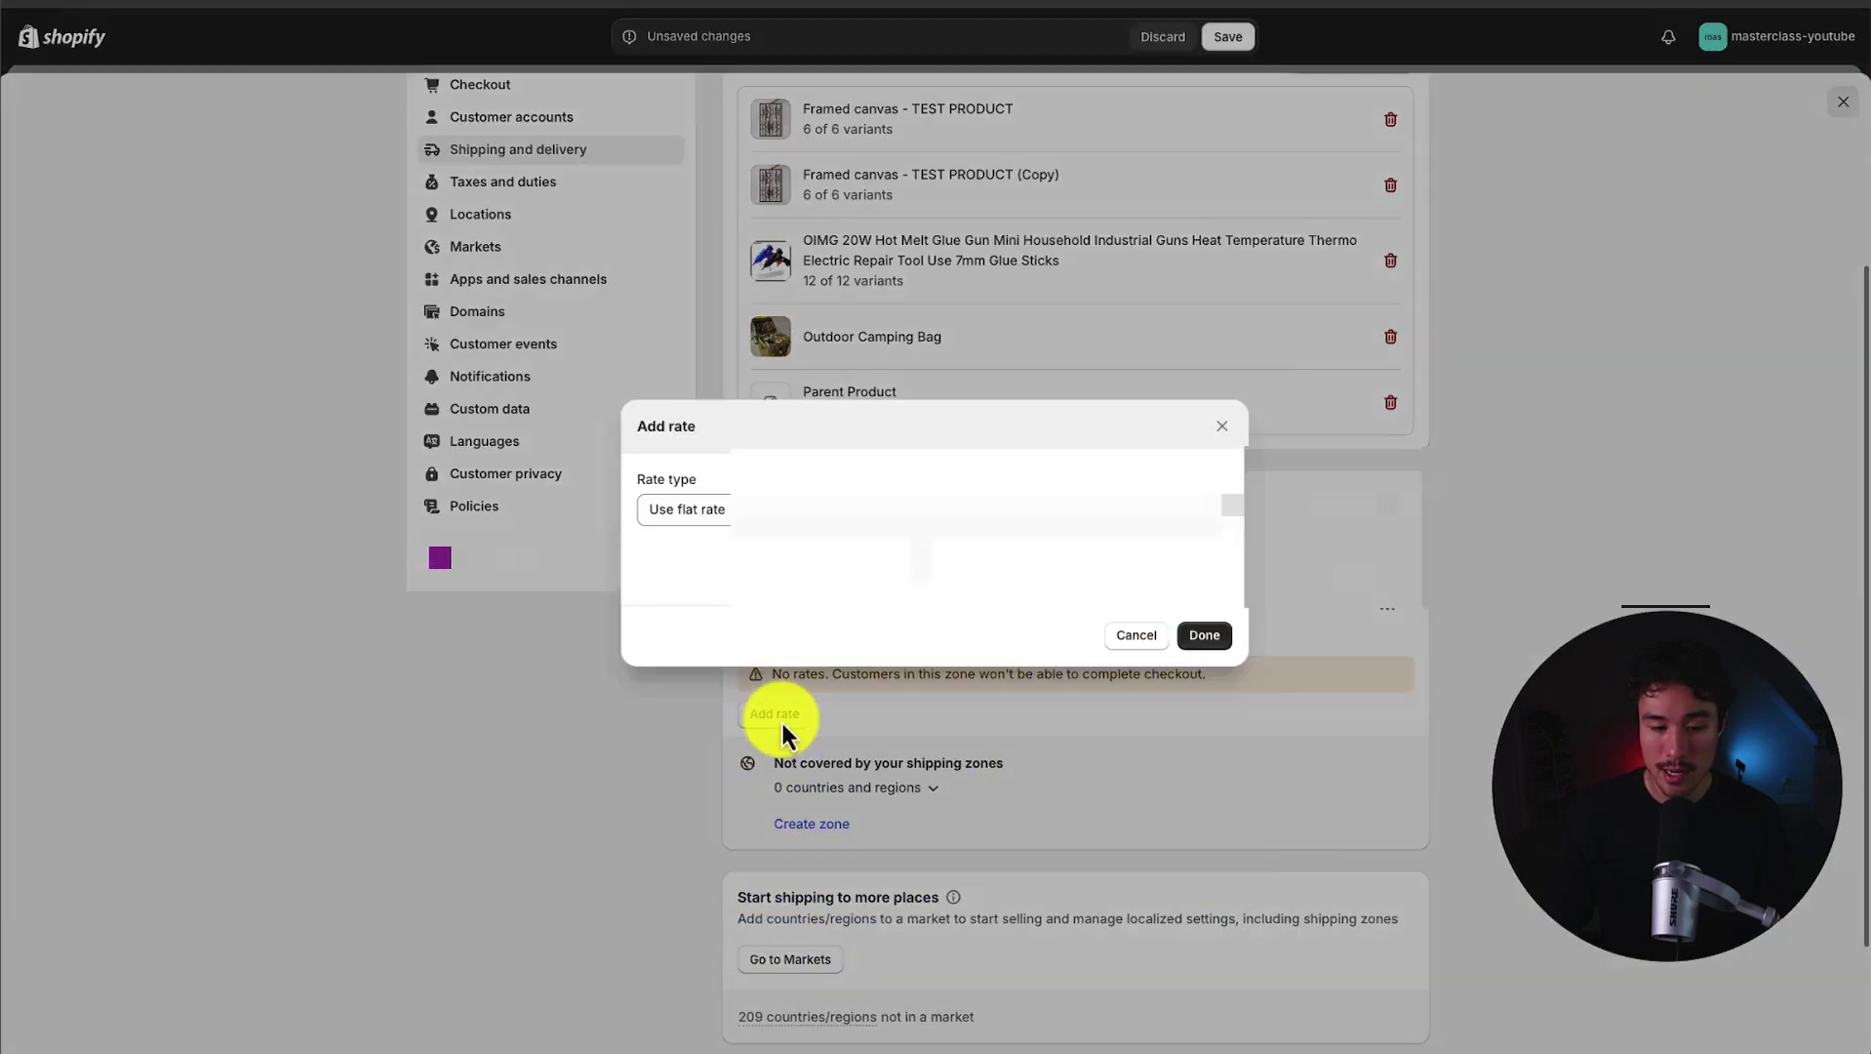
left_click(771, 293)
left_click(722, 316)
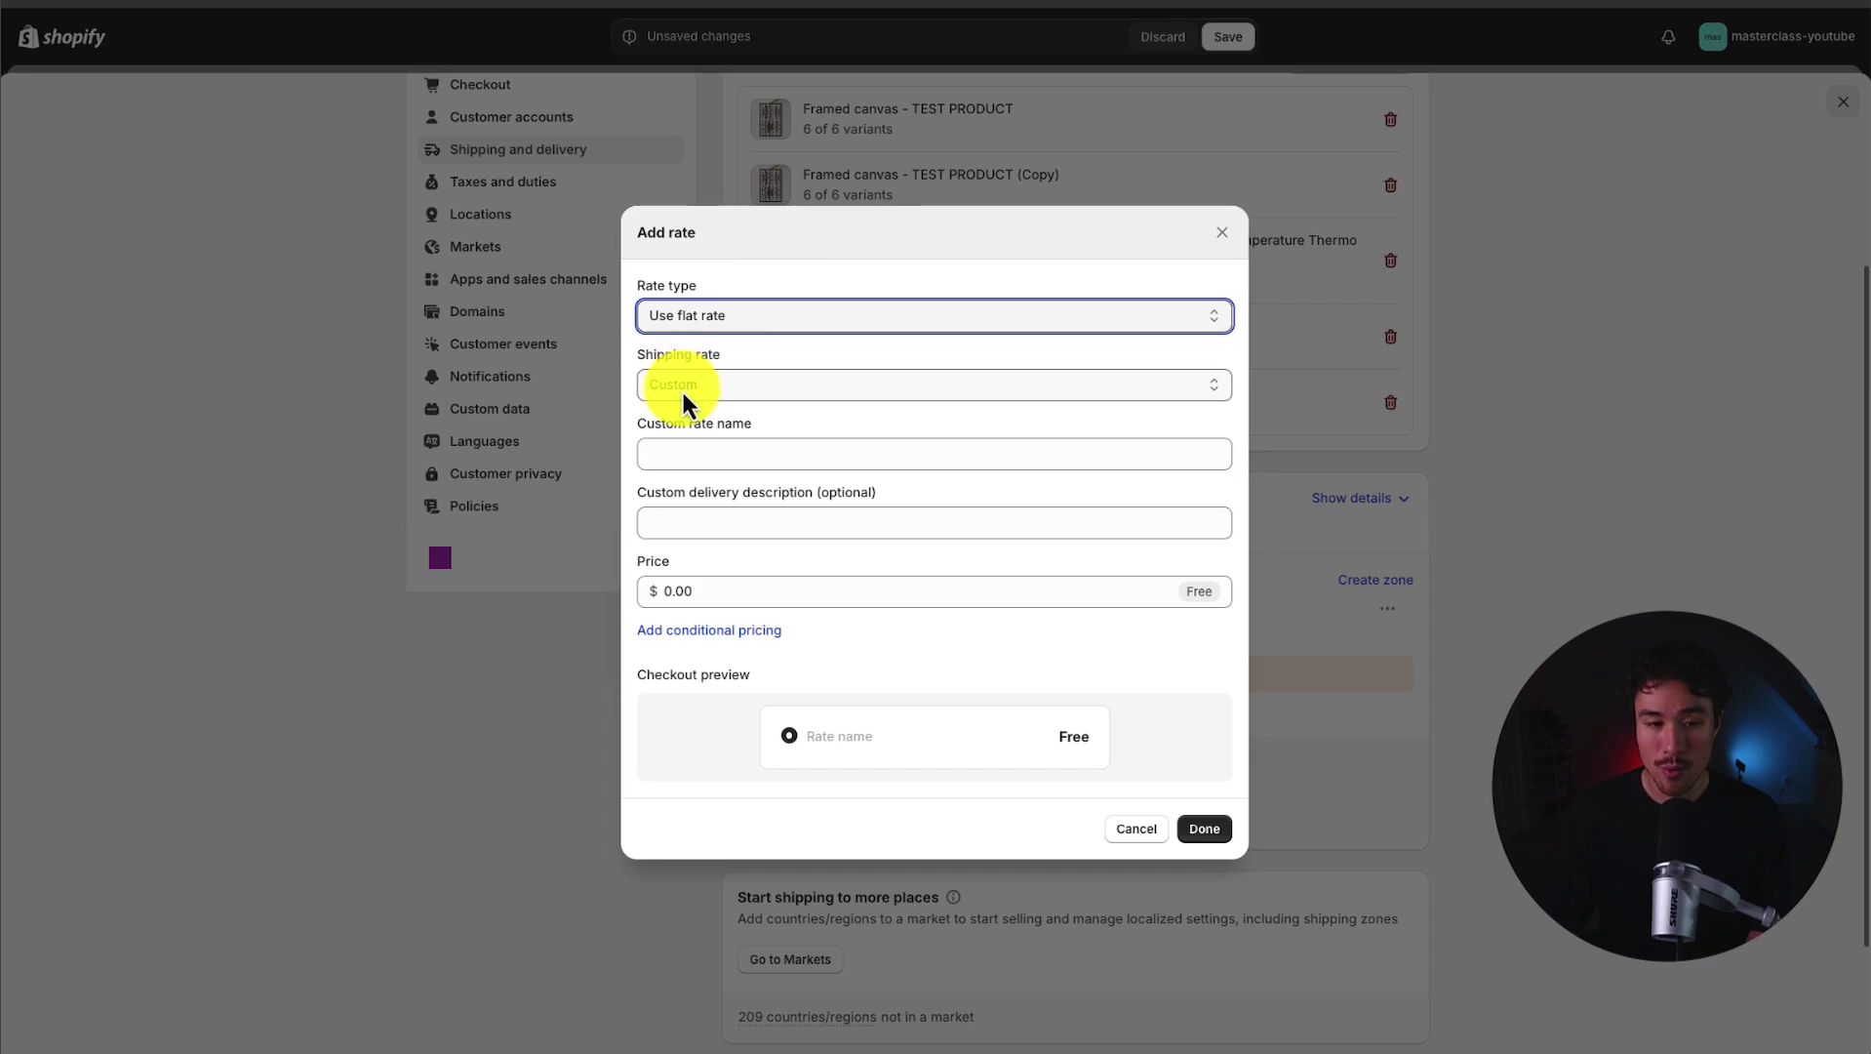
- Name the custom rate 'Free Worldwide Shipping' at 0.00, shown as Free, and confirm it
left_click(673, 453)
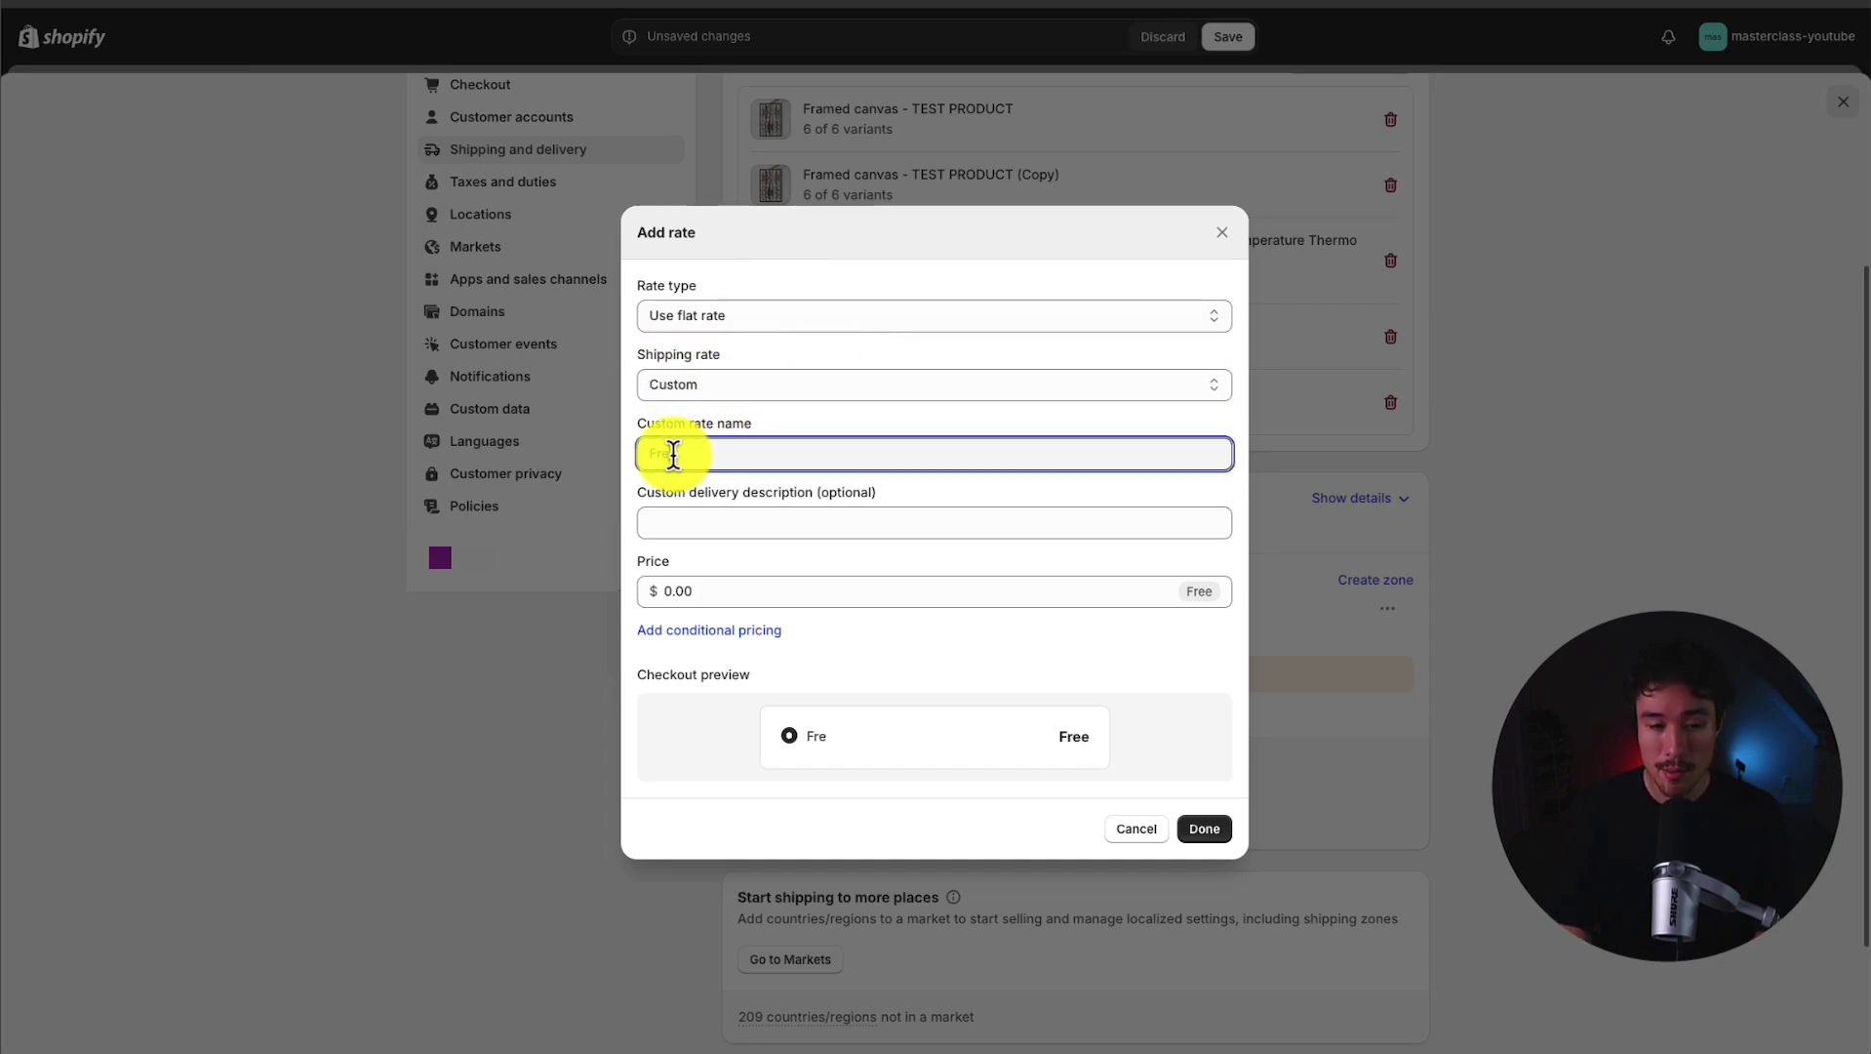
type("Free Shipping")
left_click(722, 591)
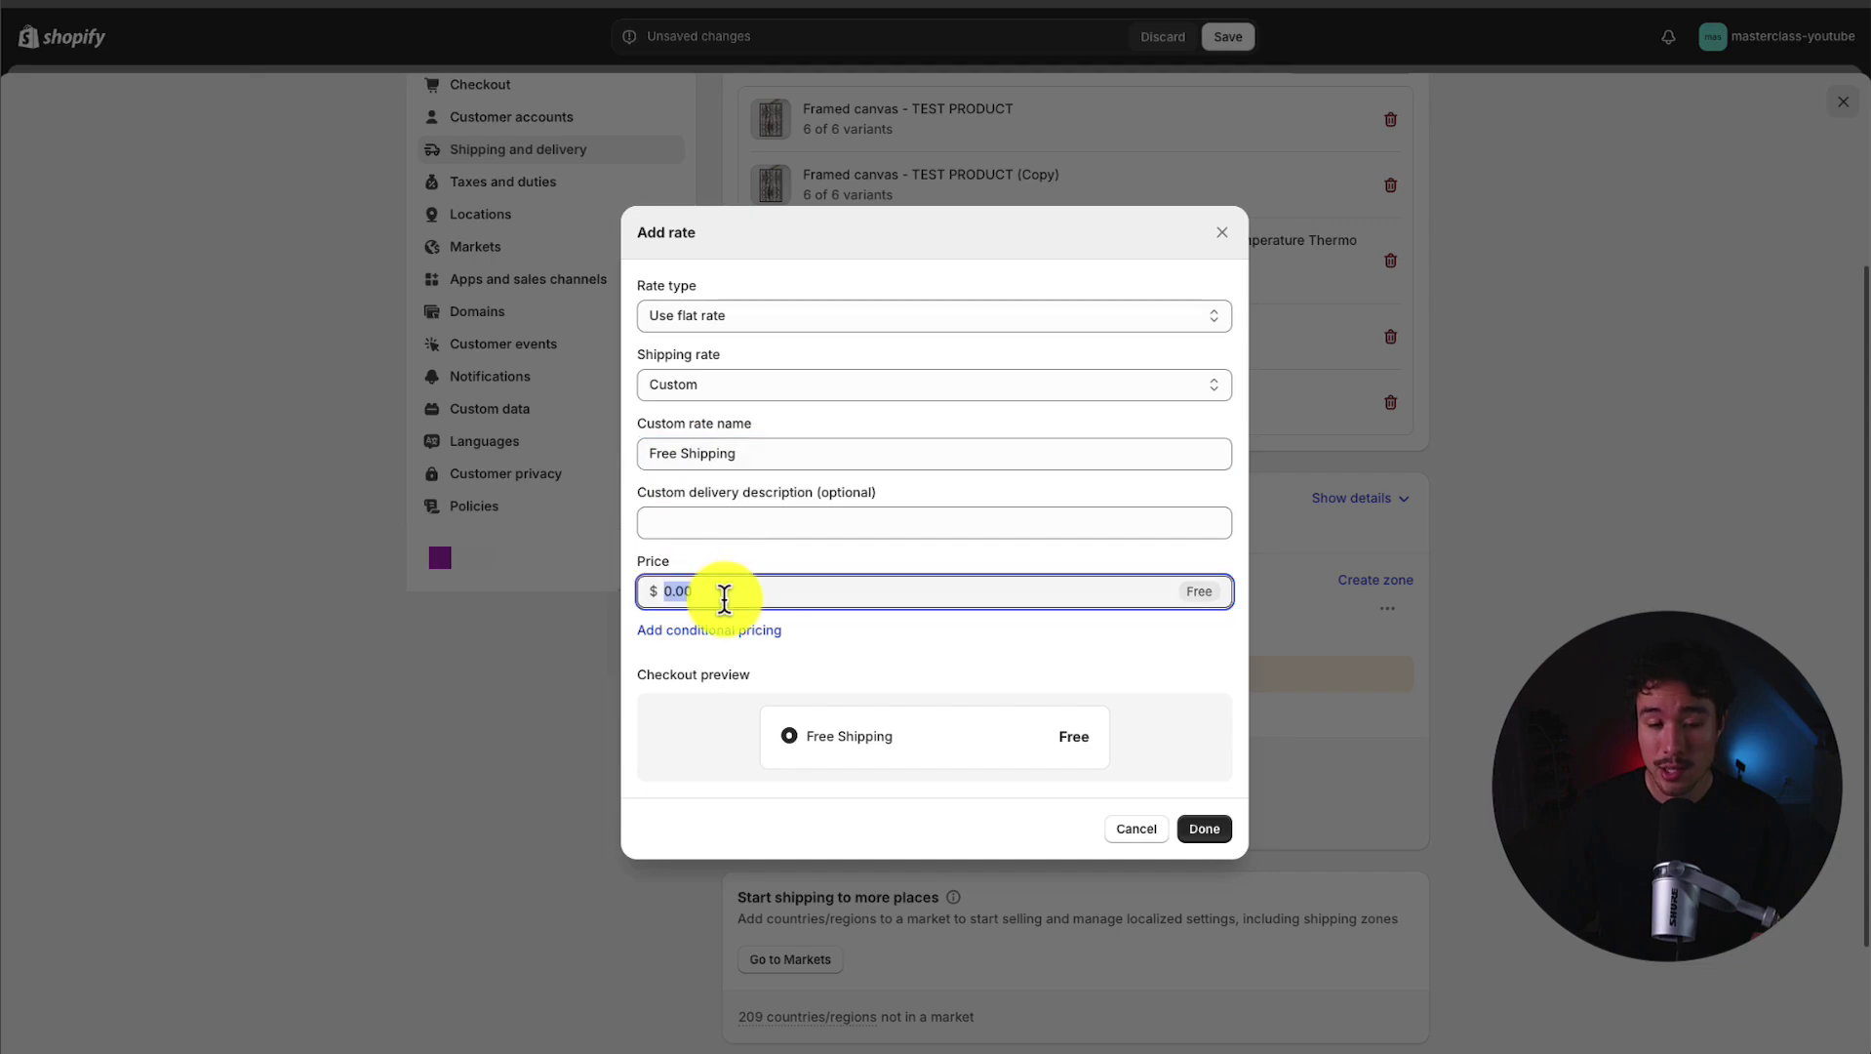
left_click(734, 525)
left_click_drag(686, 674, 741, 680)
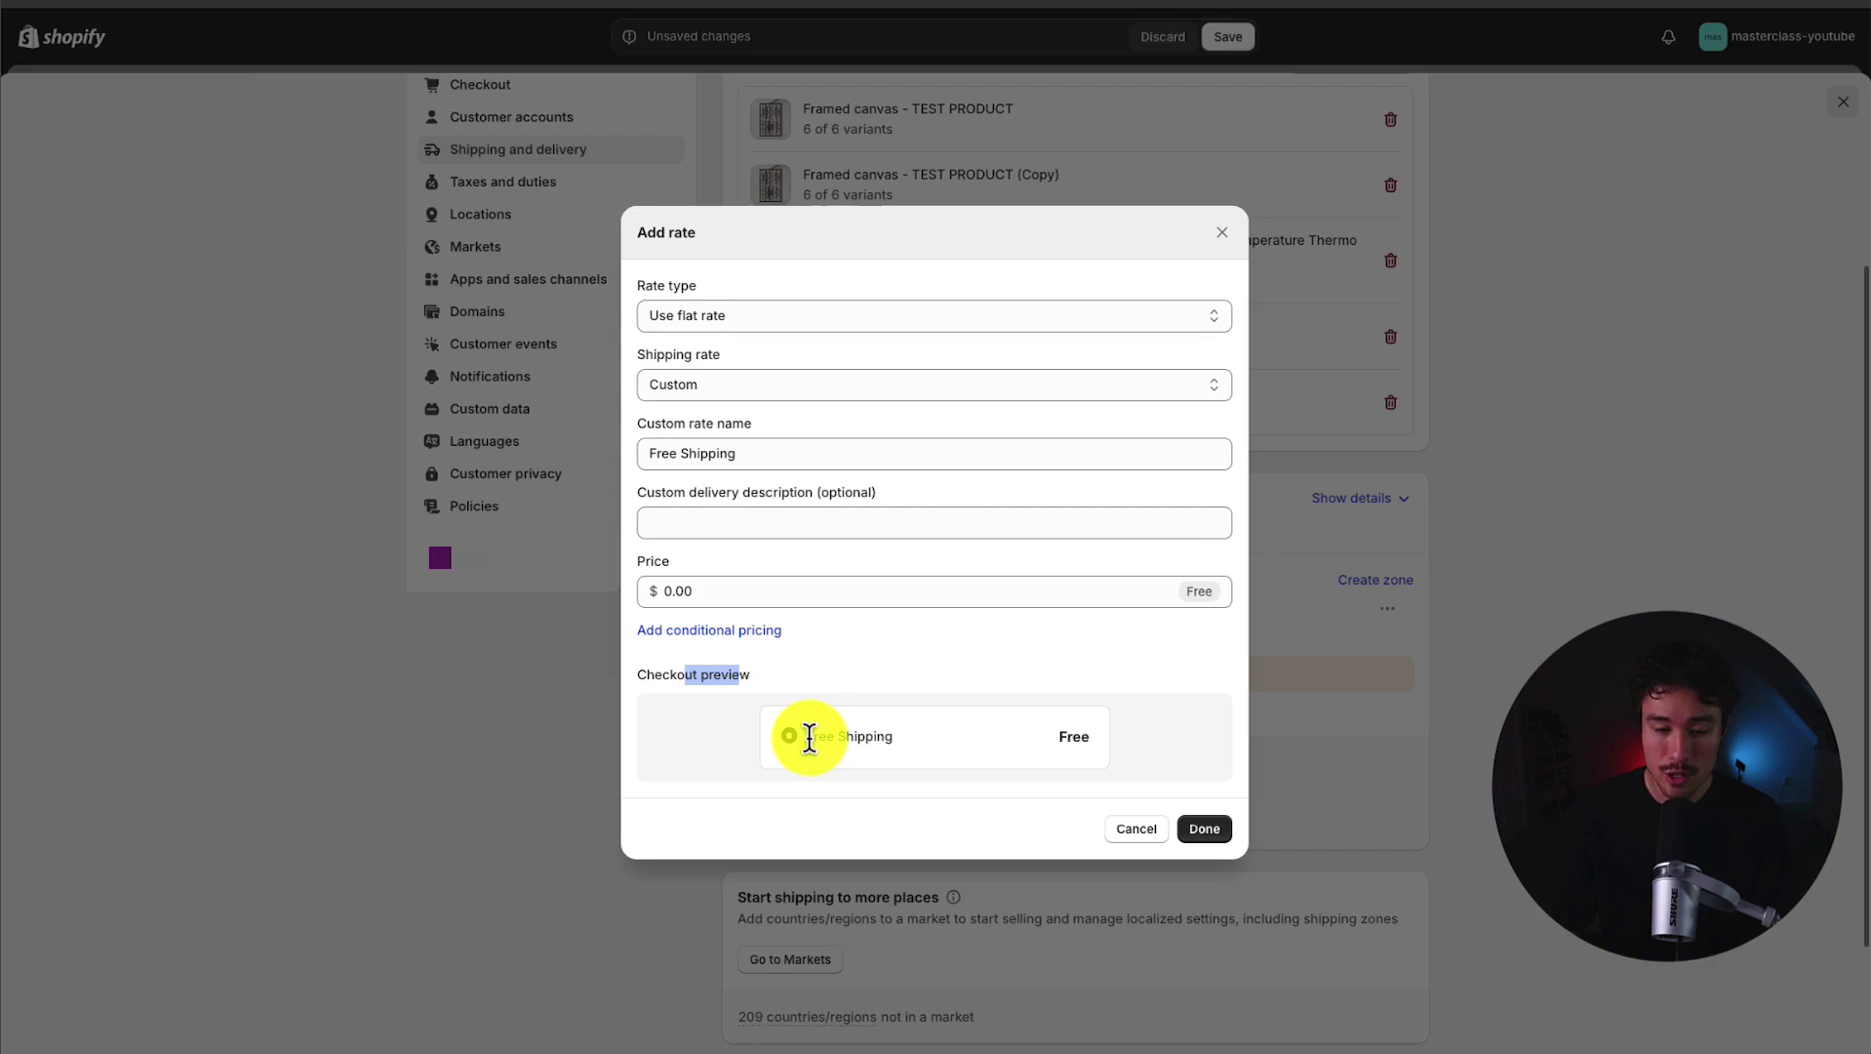
left_click_drag(808, 738, 883, 756)
left_click(755, 454)
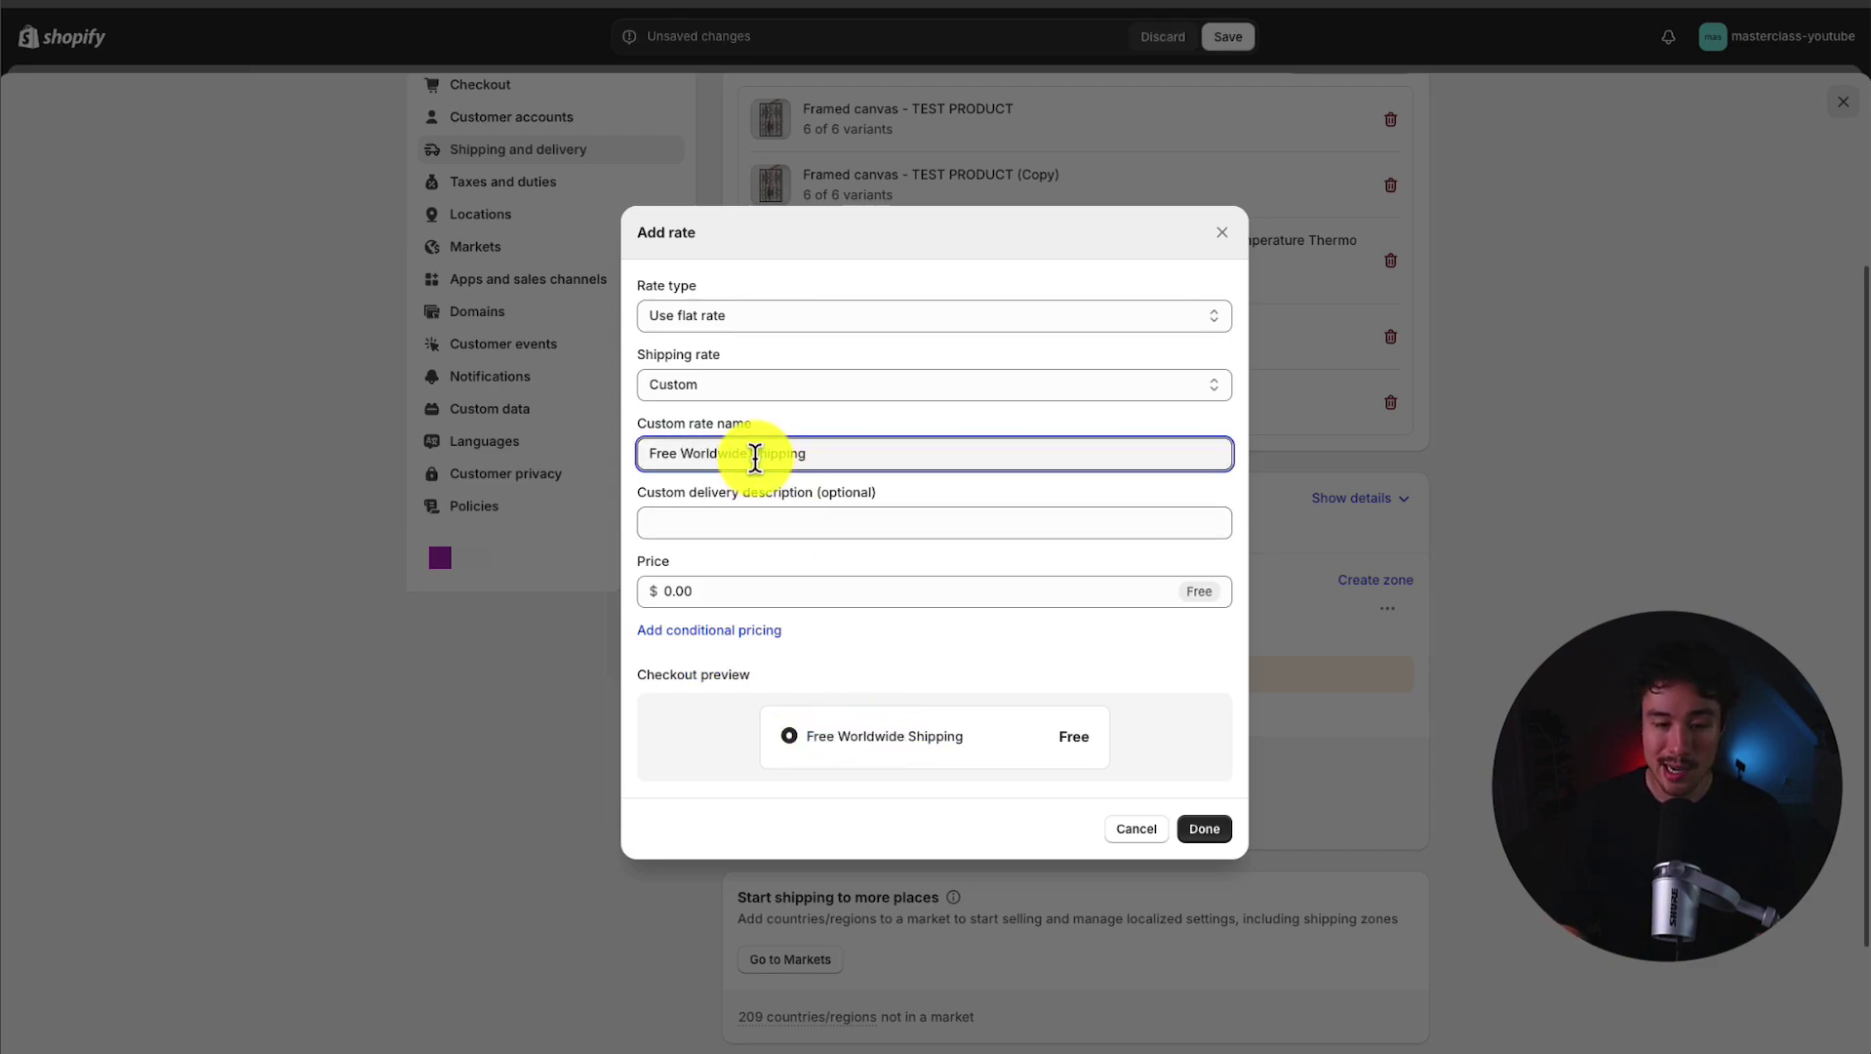
left_click(1204, 828)
scroll(976, 771, "down", 3)
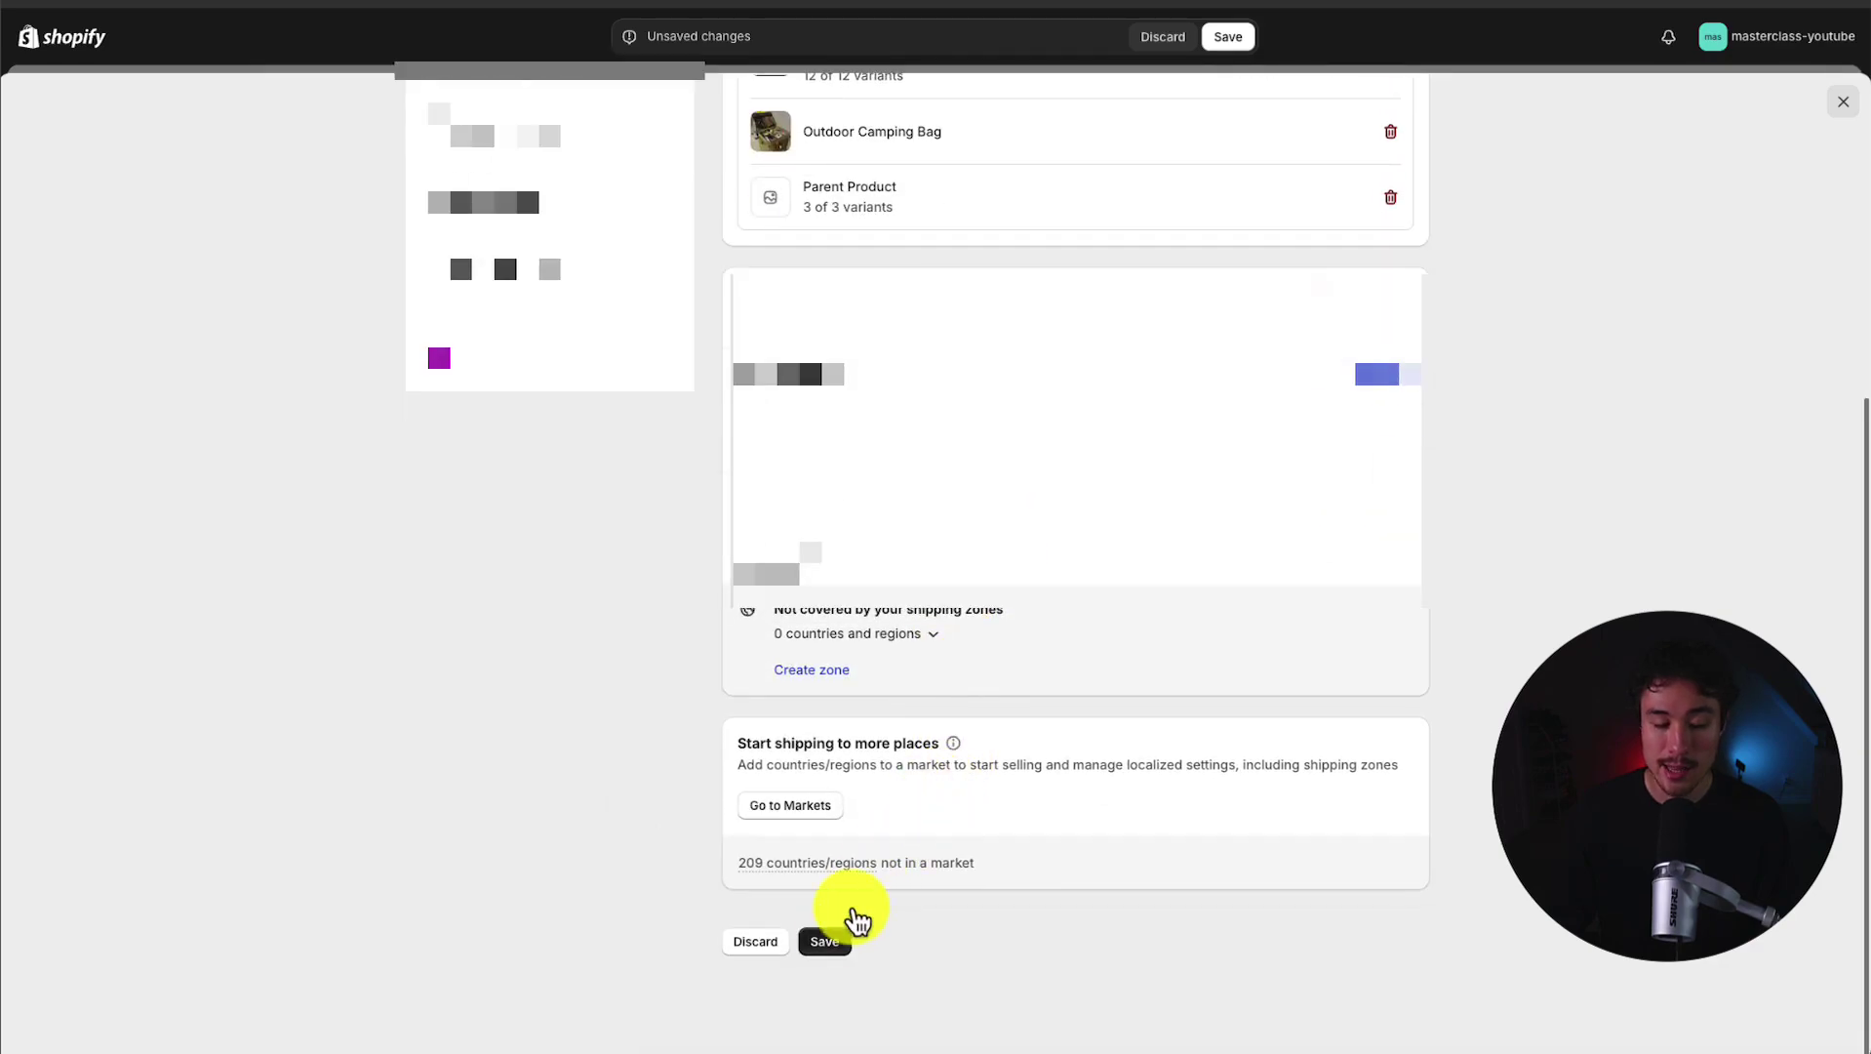
- Save the Free Shipping Worldwide profile with 28 products and close Settings
left_click(845, 937)
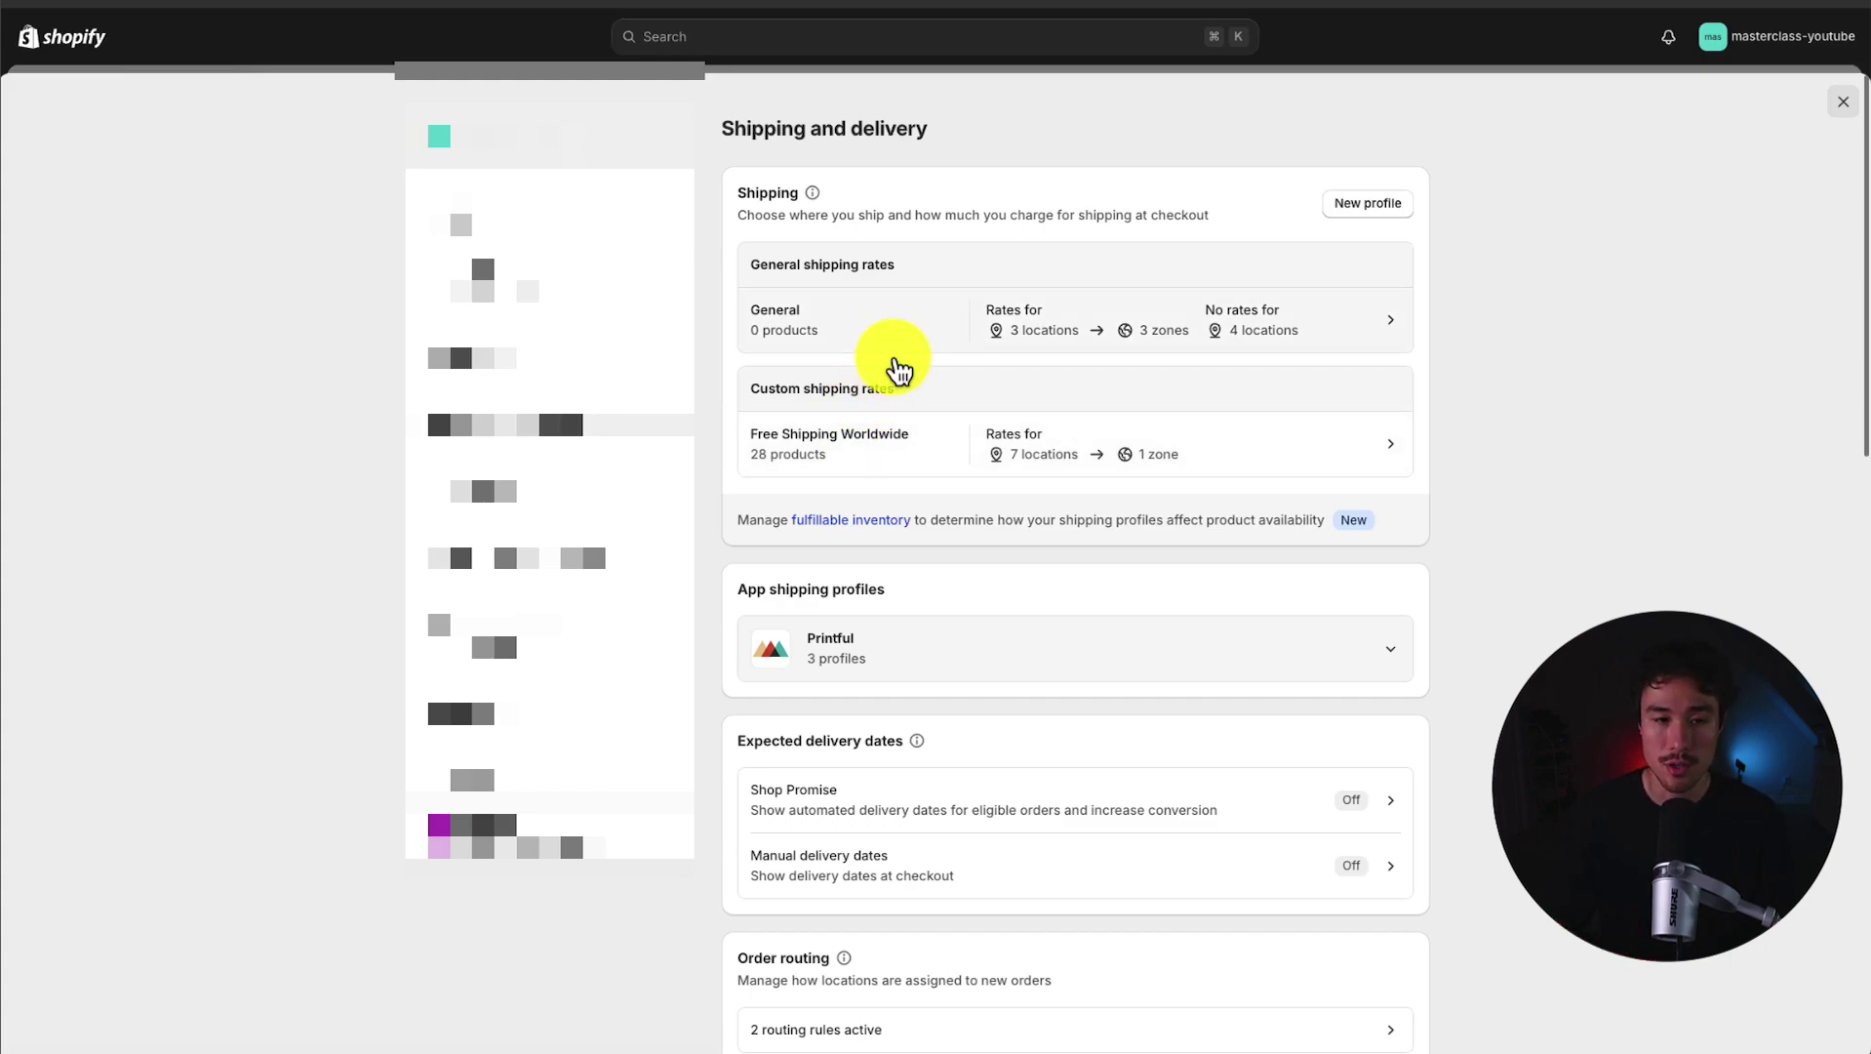
left_click(1849, 114)
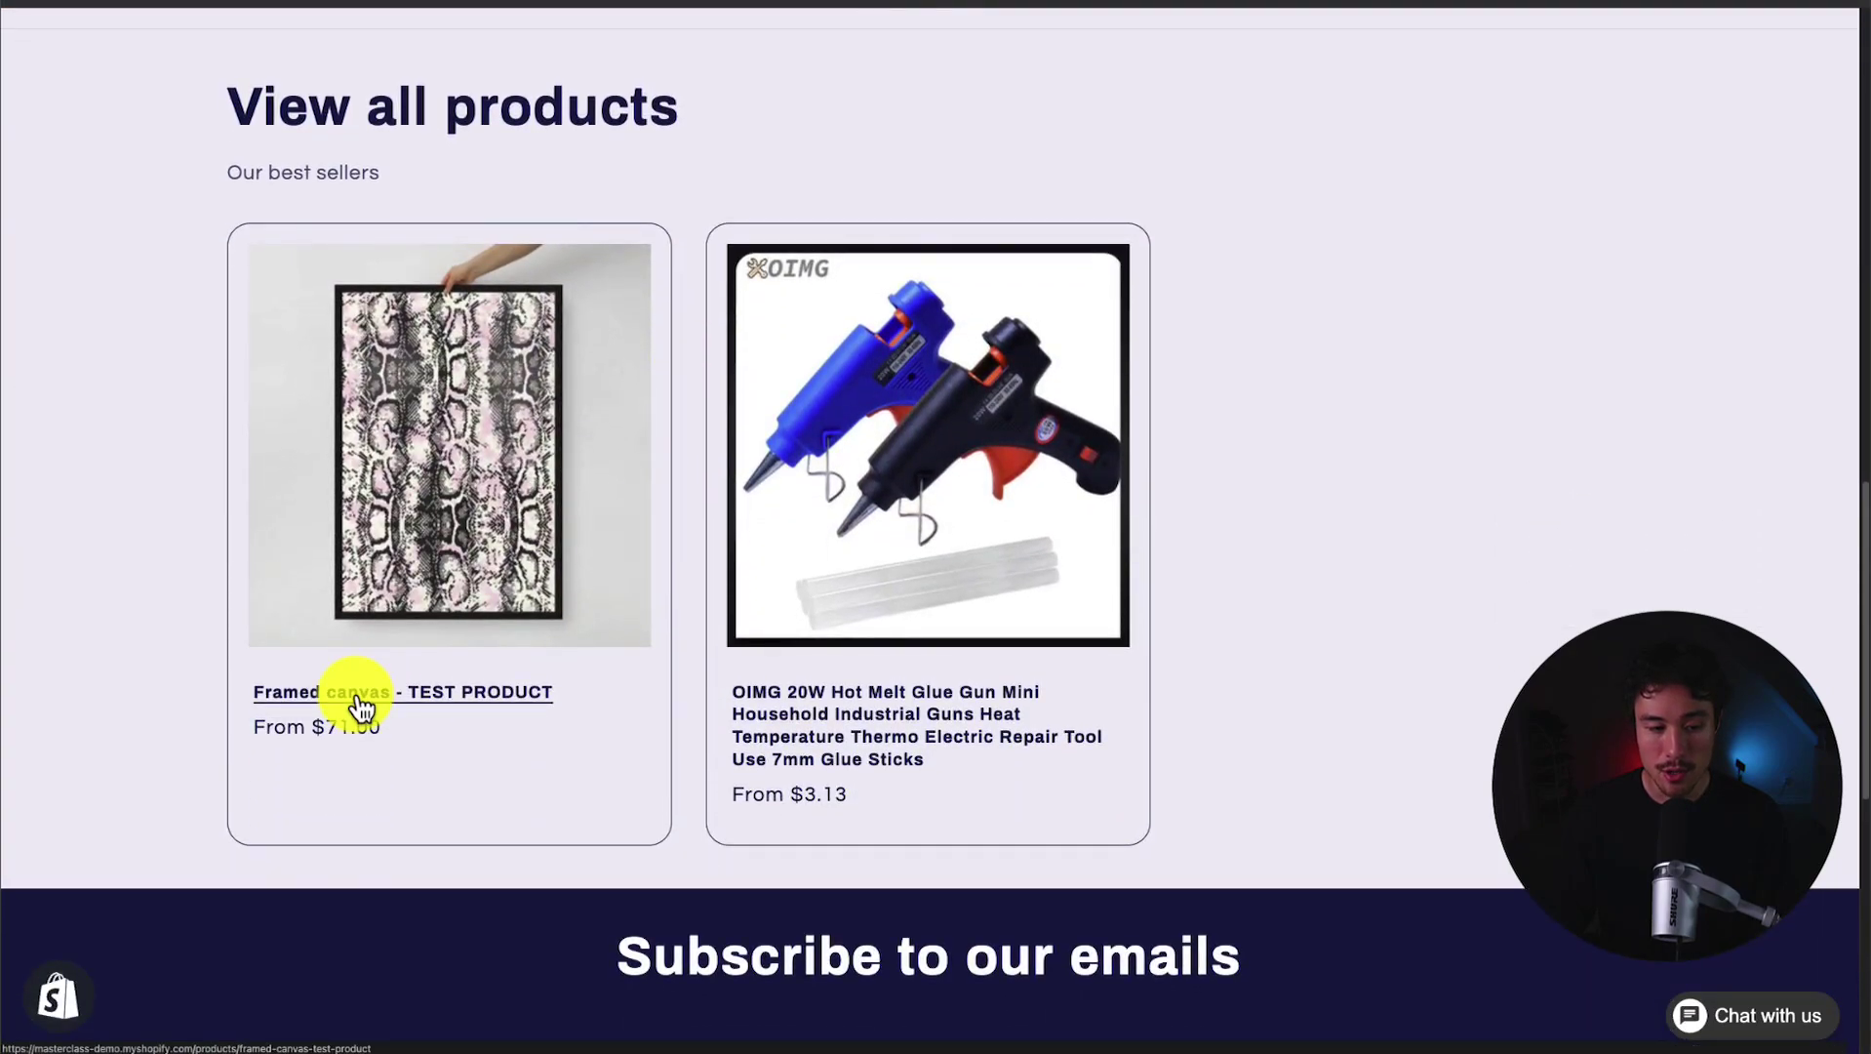
- Open the Framed canvas - TEST PRODUCT page and go straight to checkout with Buy it now
left_click(361, 694)
- Enter a contact e-mail and paste a Canadian delivery address, accepting the suggestion
scroll(397, 710, "down", 3)
left_click(1182, 817)
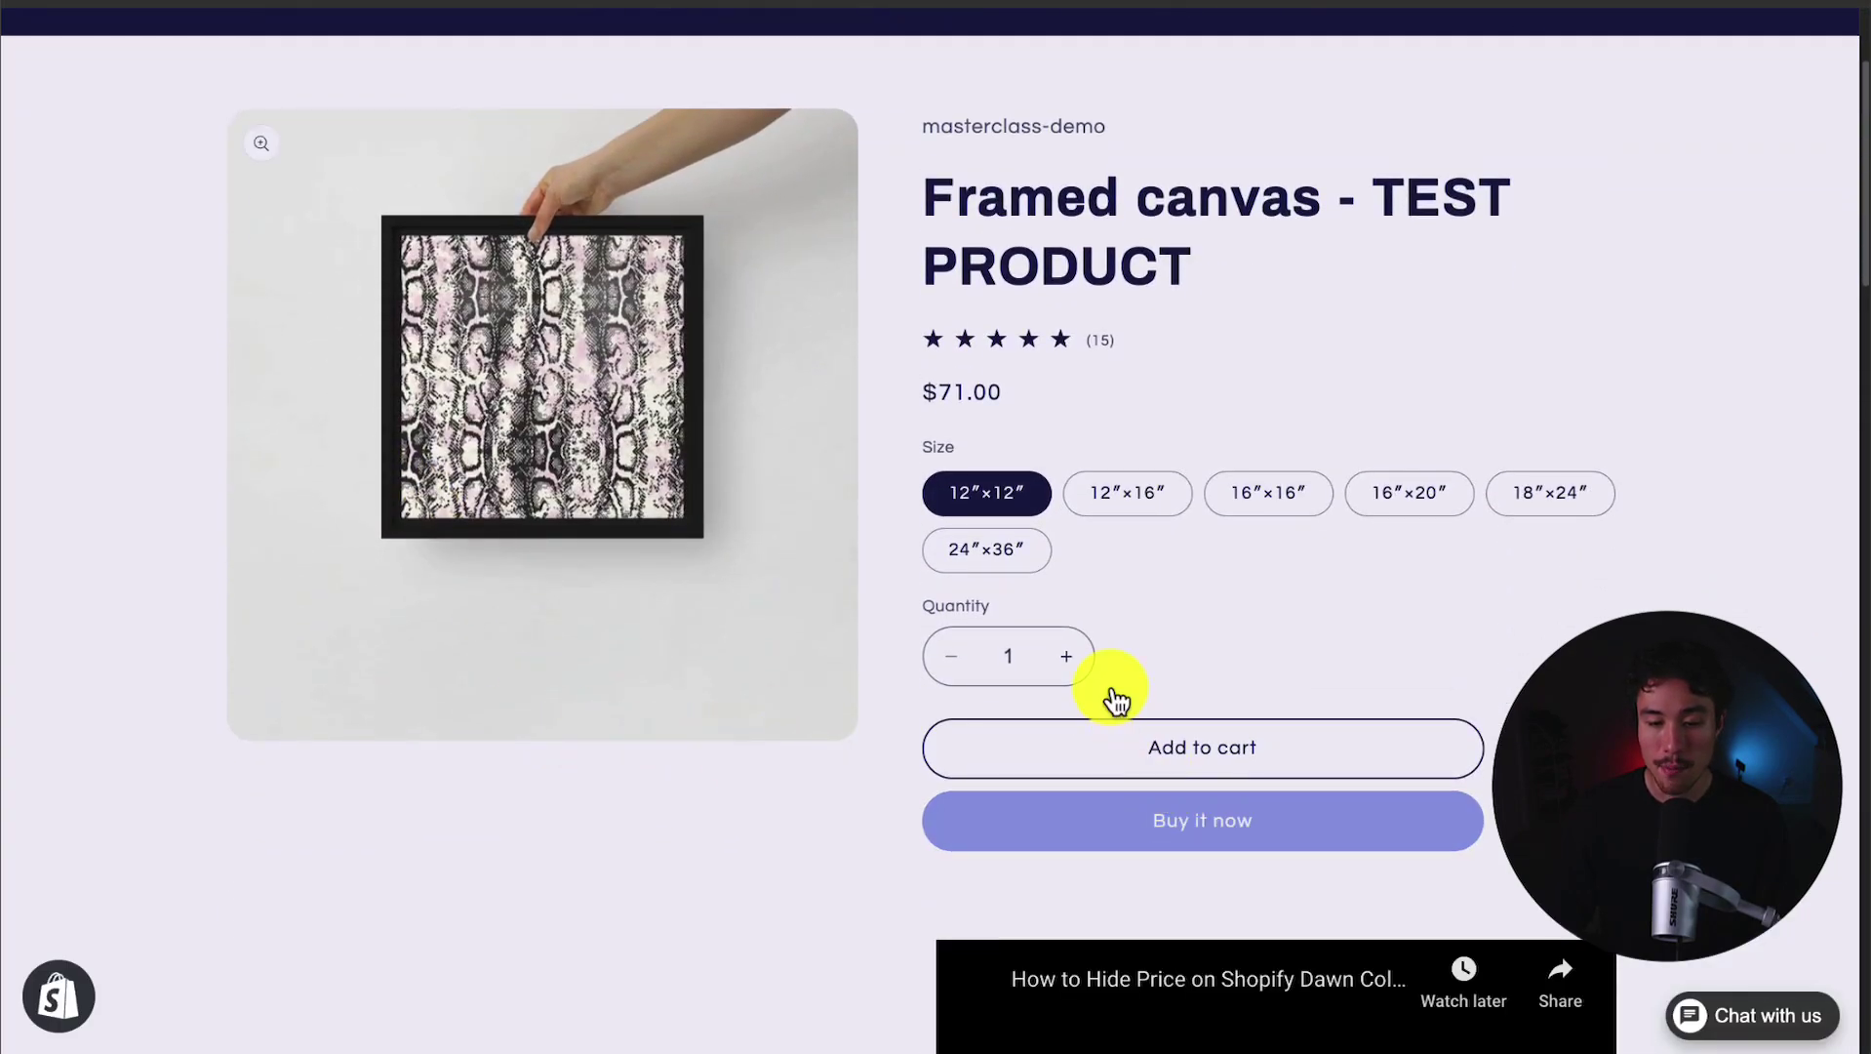
type("tes")
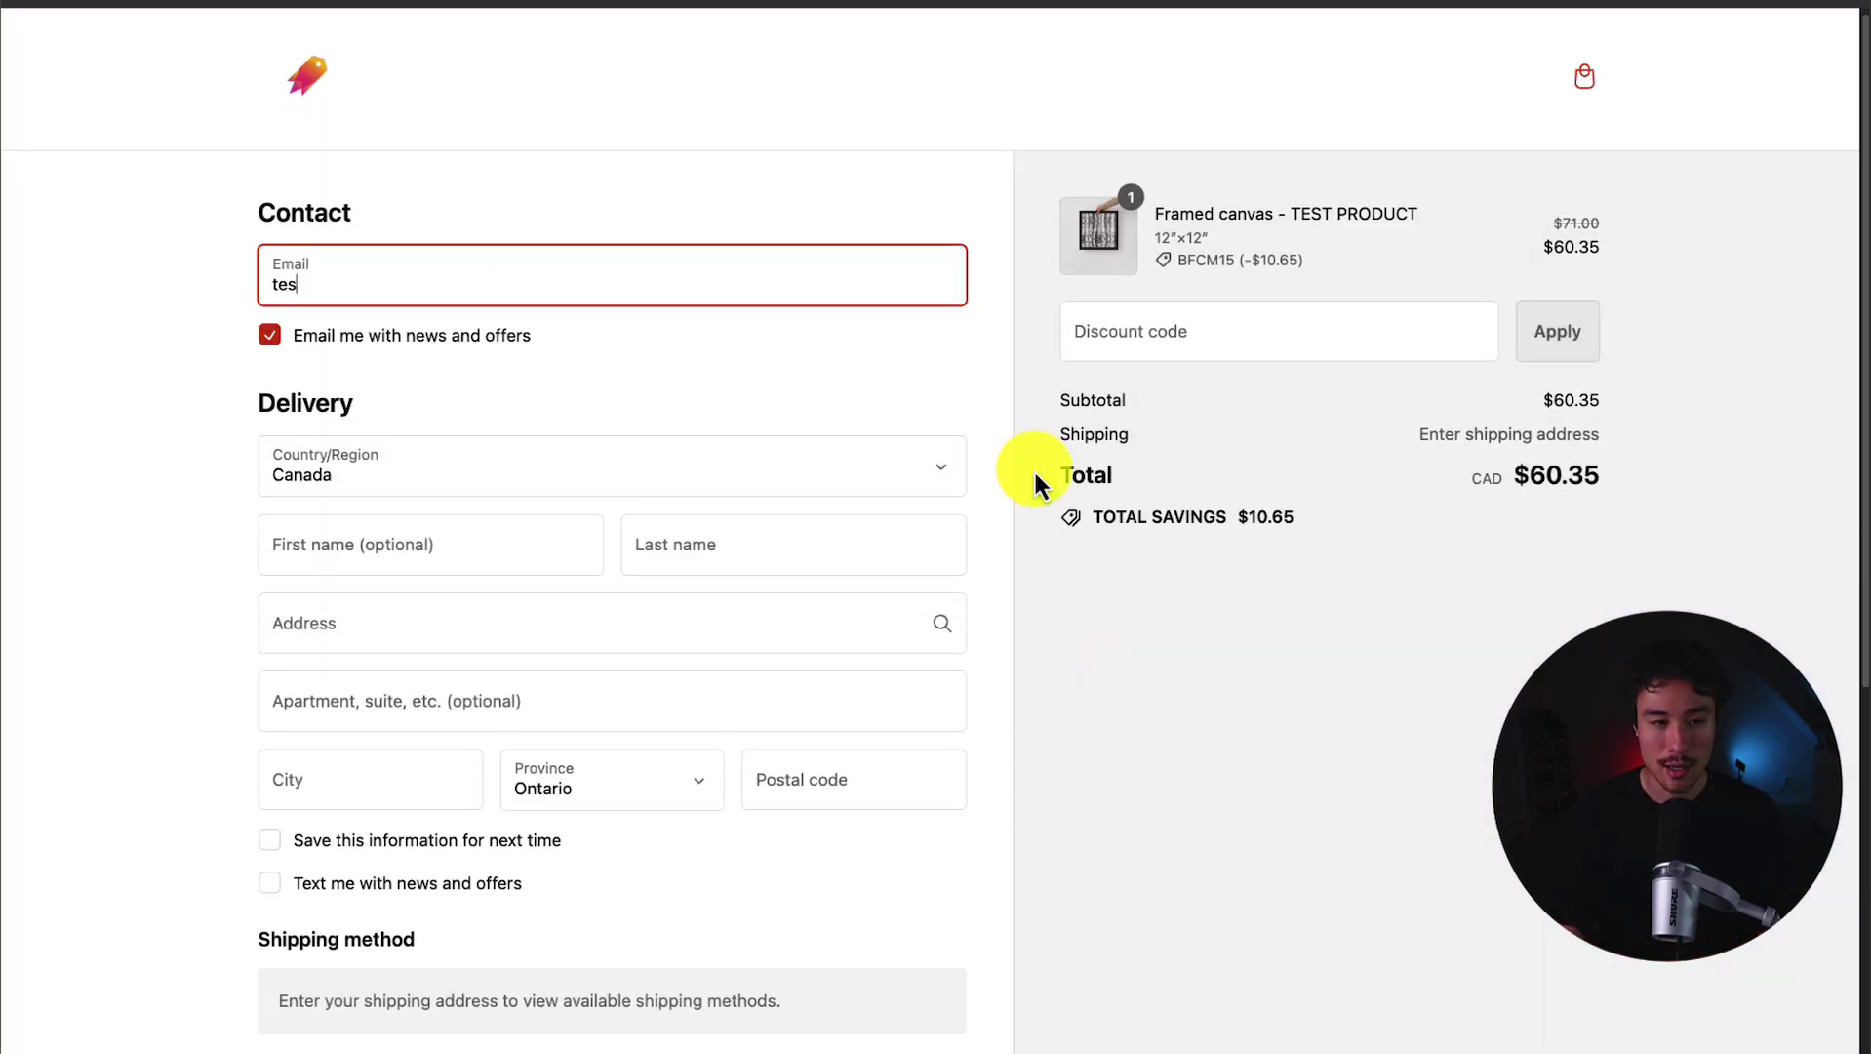
type("t@gmail.com")
- Review the shipping method listing Free Worldwide Shipping as Free
scroll(407, 354, "down", 3)
left_click(406, 354)
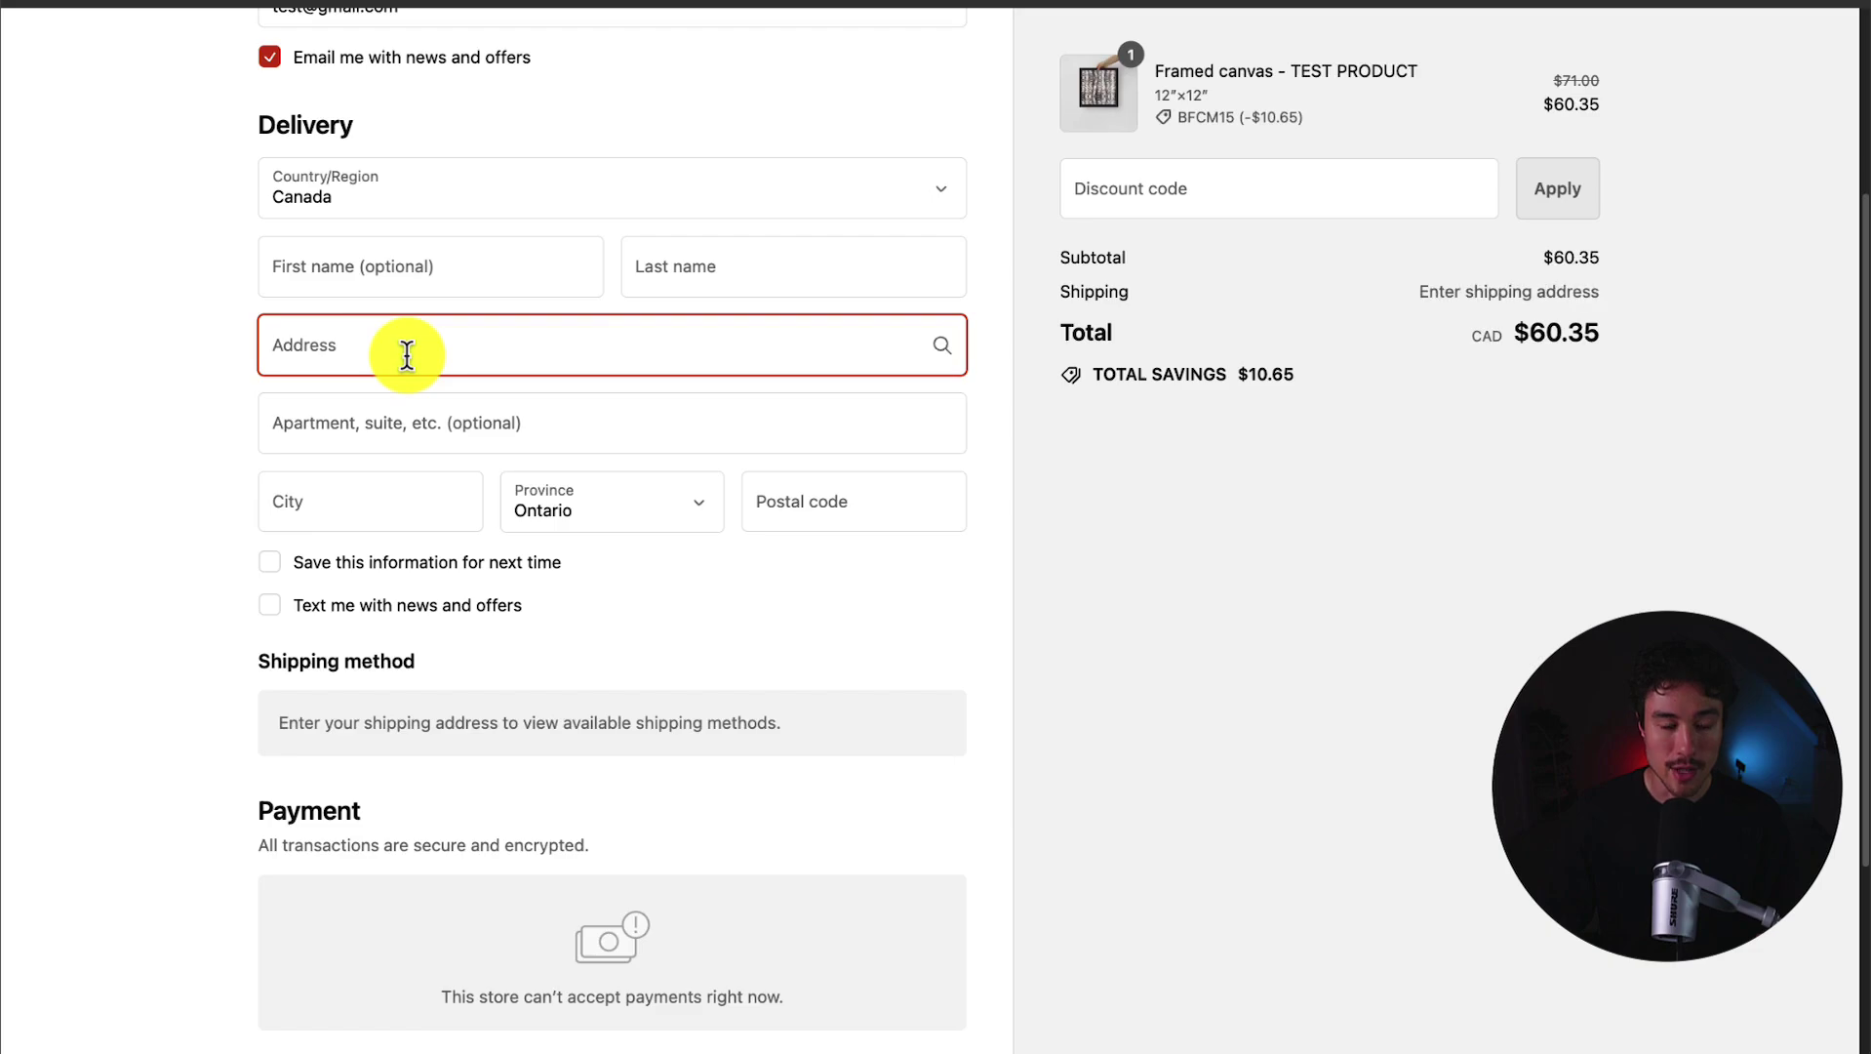
type("Wellington St, Ottawa, ON K1A 0A9")
left_click(482, 462)
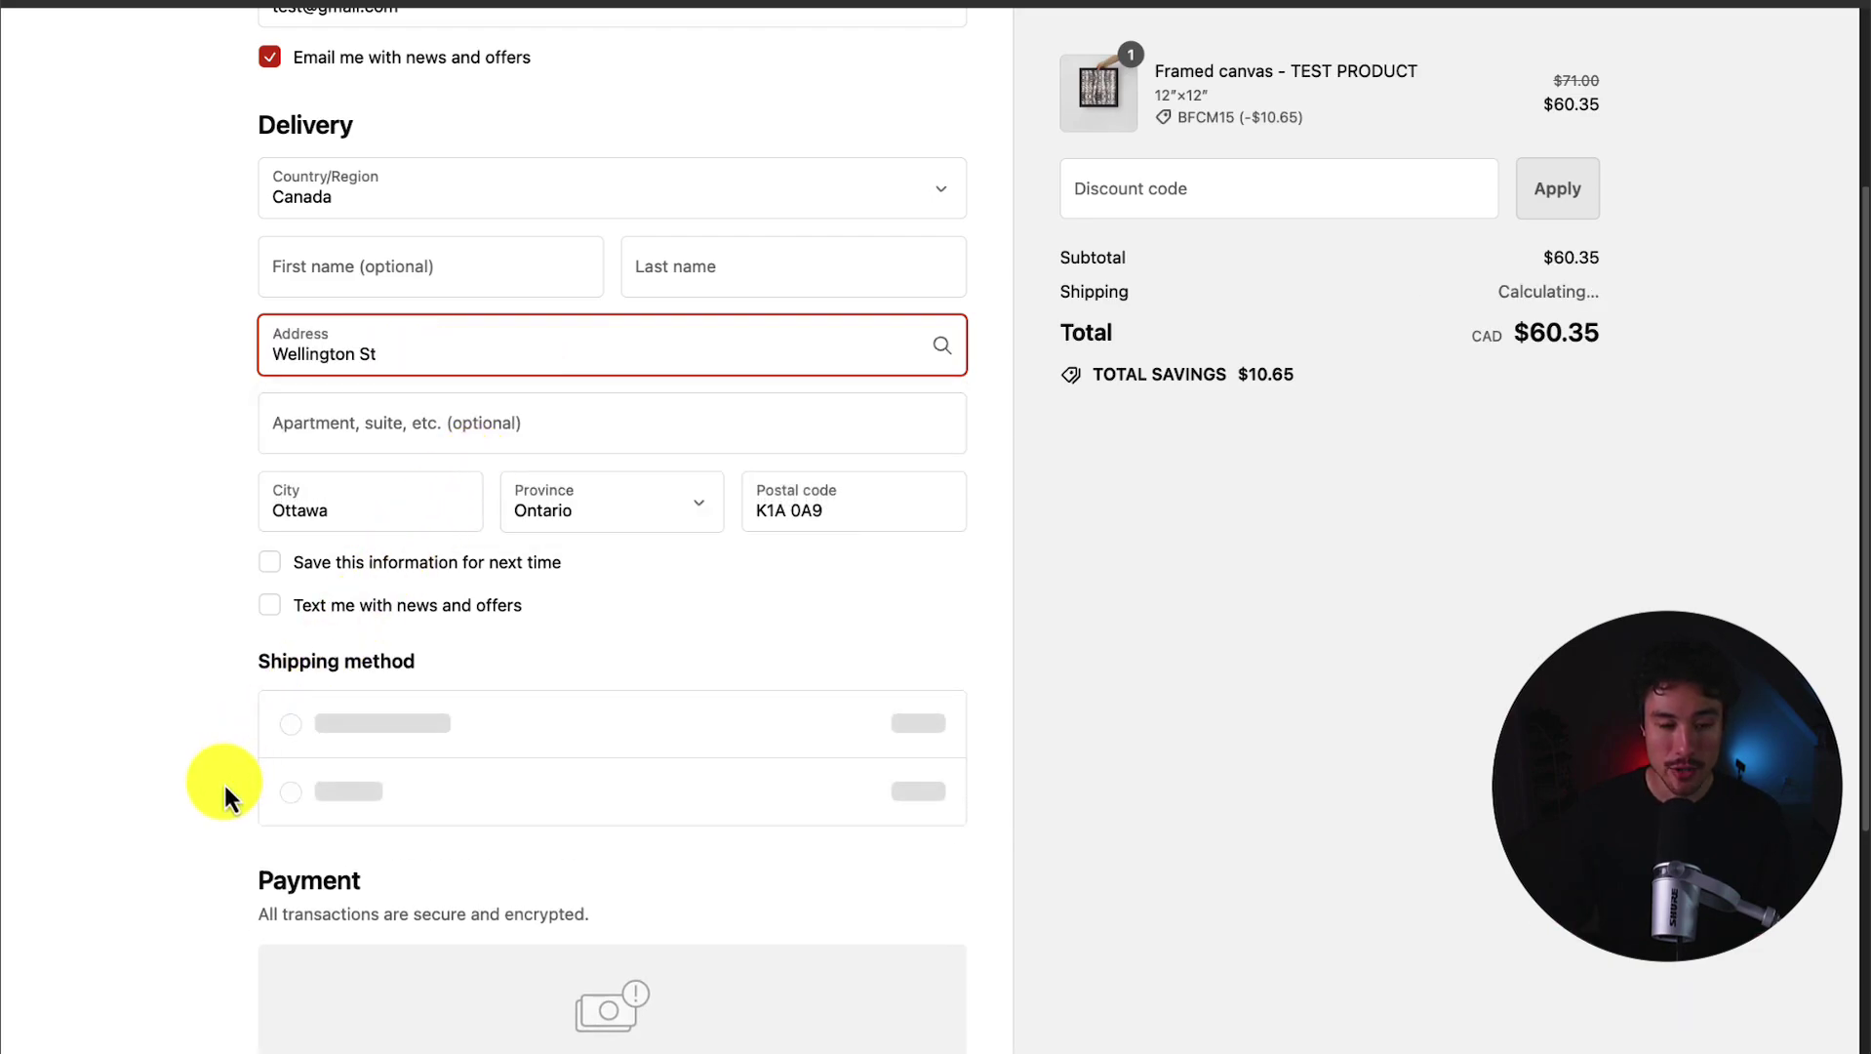
scroll(234, 703, "down", 1)
left_click_drag(251, 607, 426, 600)
left_click_drag(281, 673, 743, 707)
left_click_drag(863, 705, 1007, 707)
scroll(1007, 690, "down", 5)
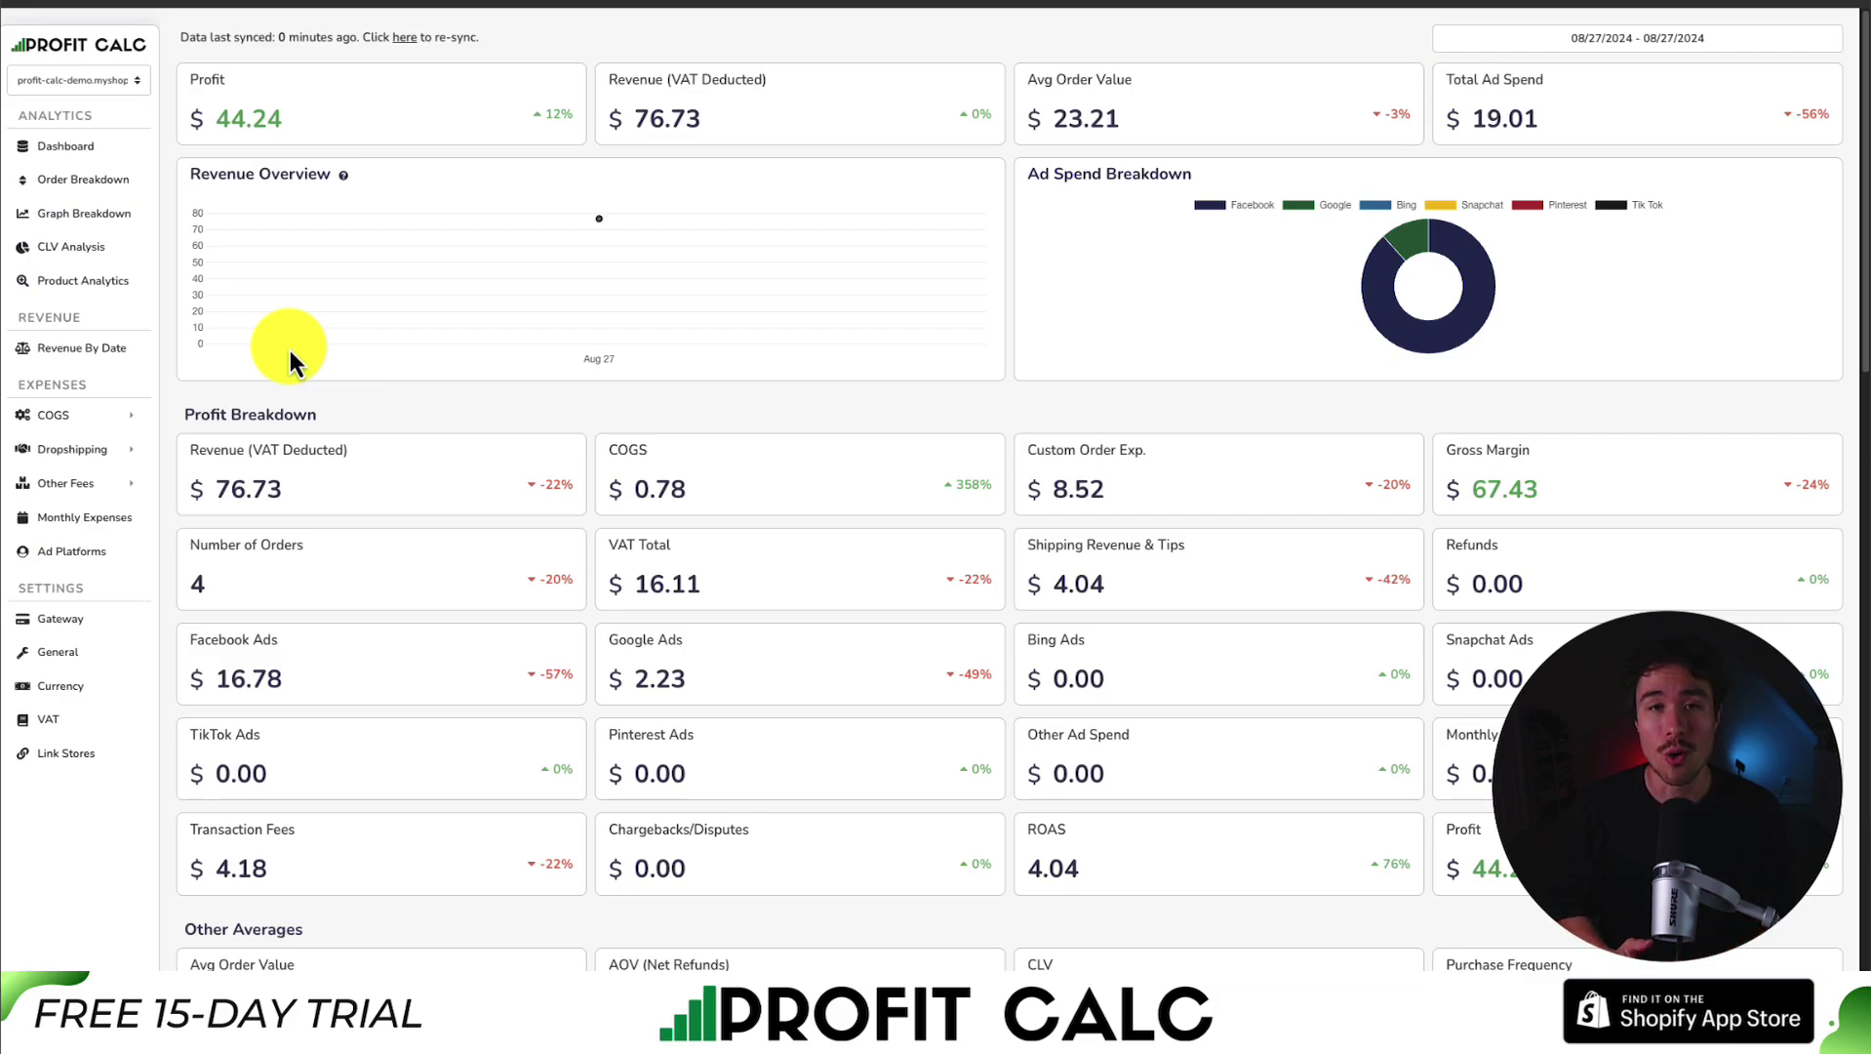
- Set the Profit Calc date range to Last 7 Days (08/21–08/27/2024) and browse the cards
left_click(1638, 38)
left_click(1768, 125)
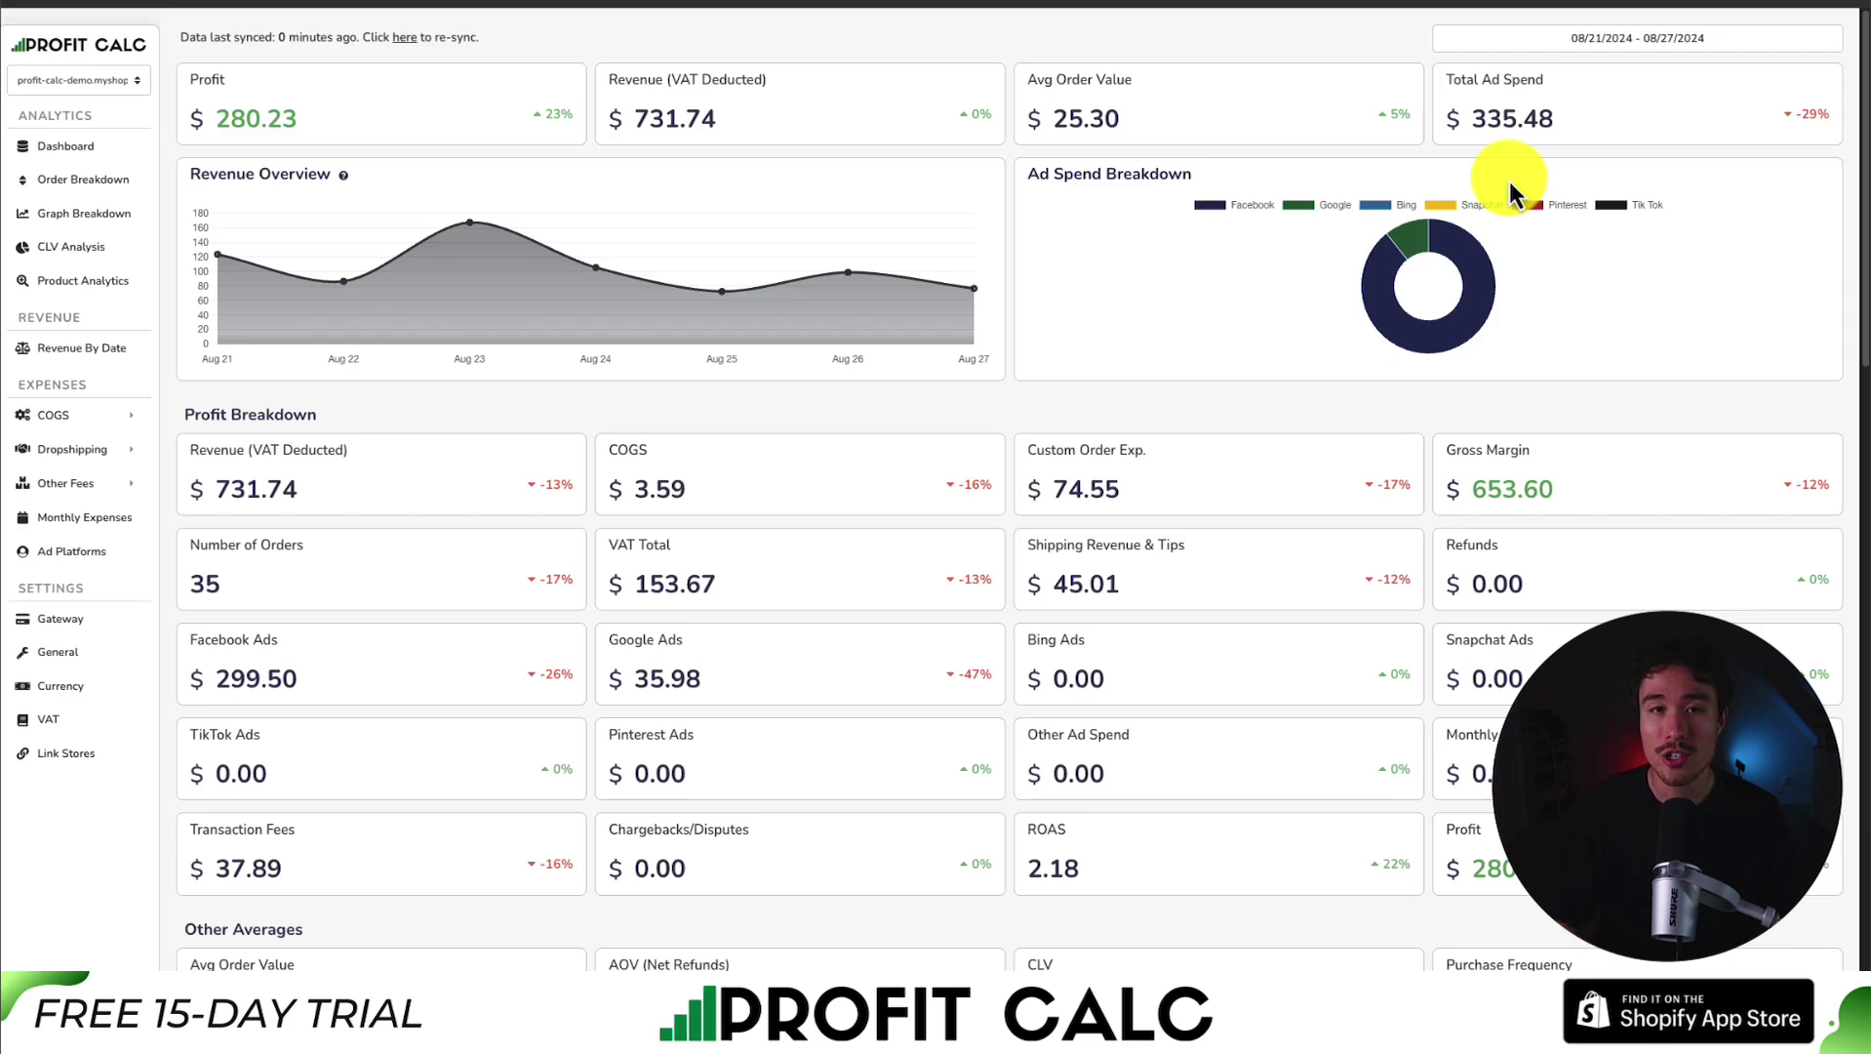
scroll(809, 384, "down", 1)
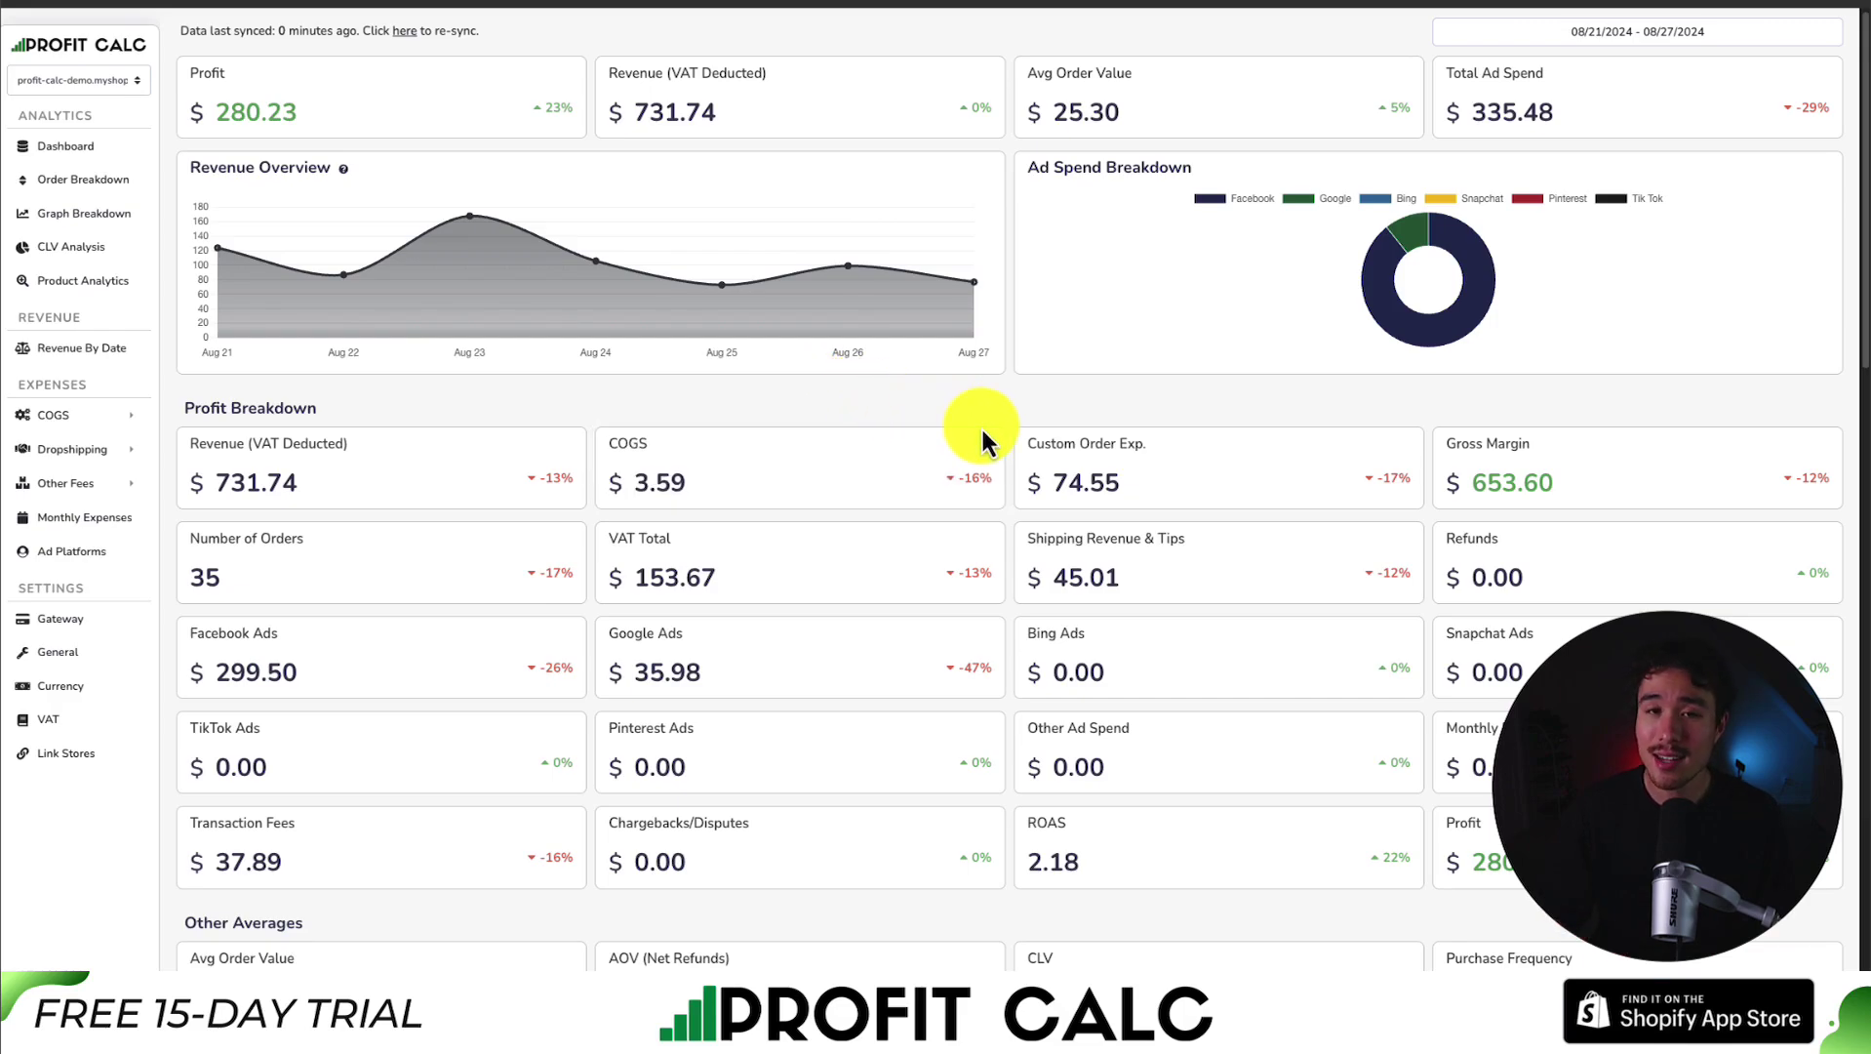
scroll(980, 434, "down", 2)
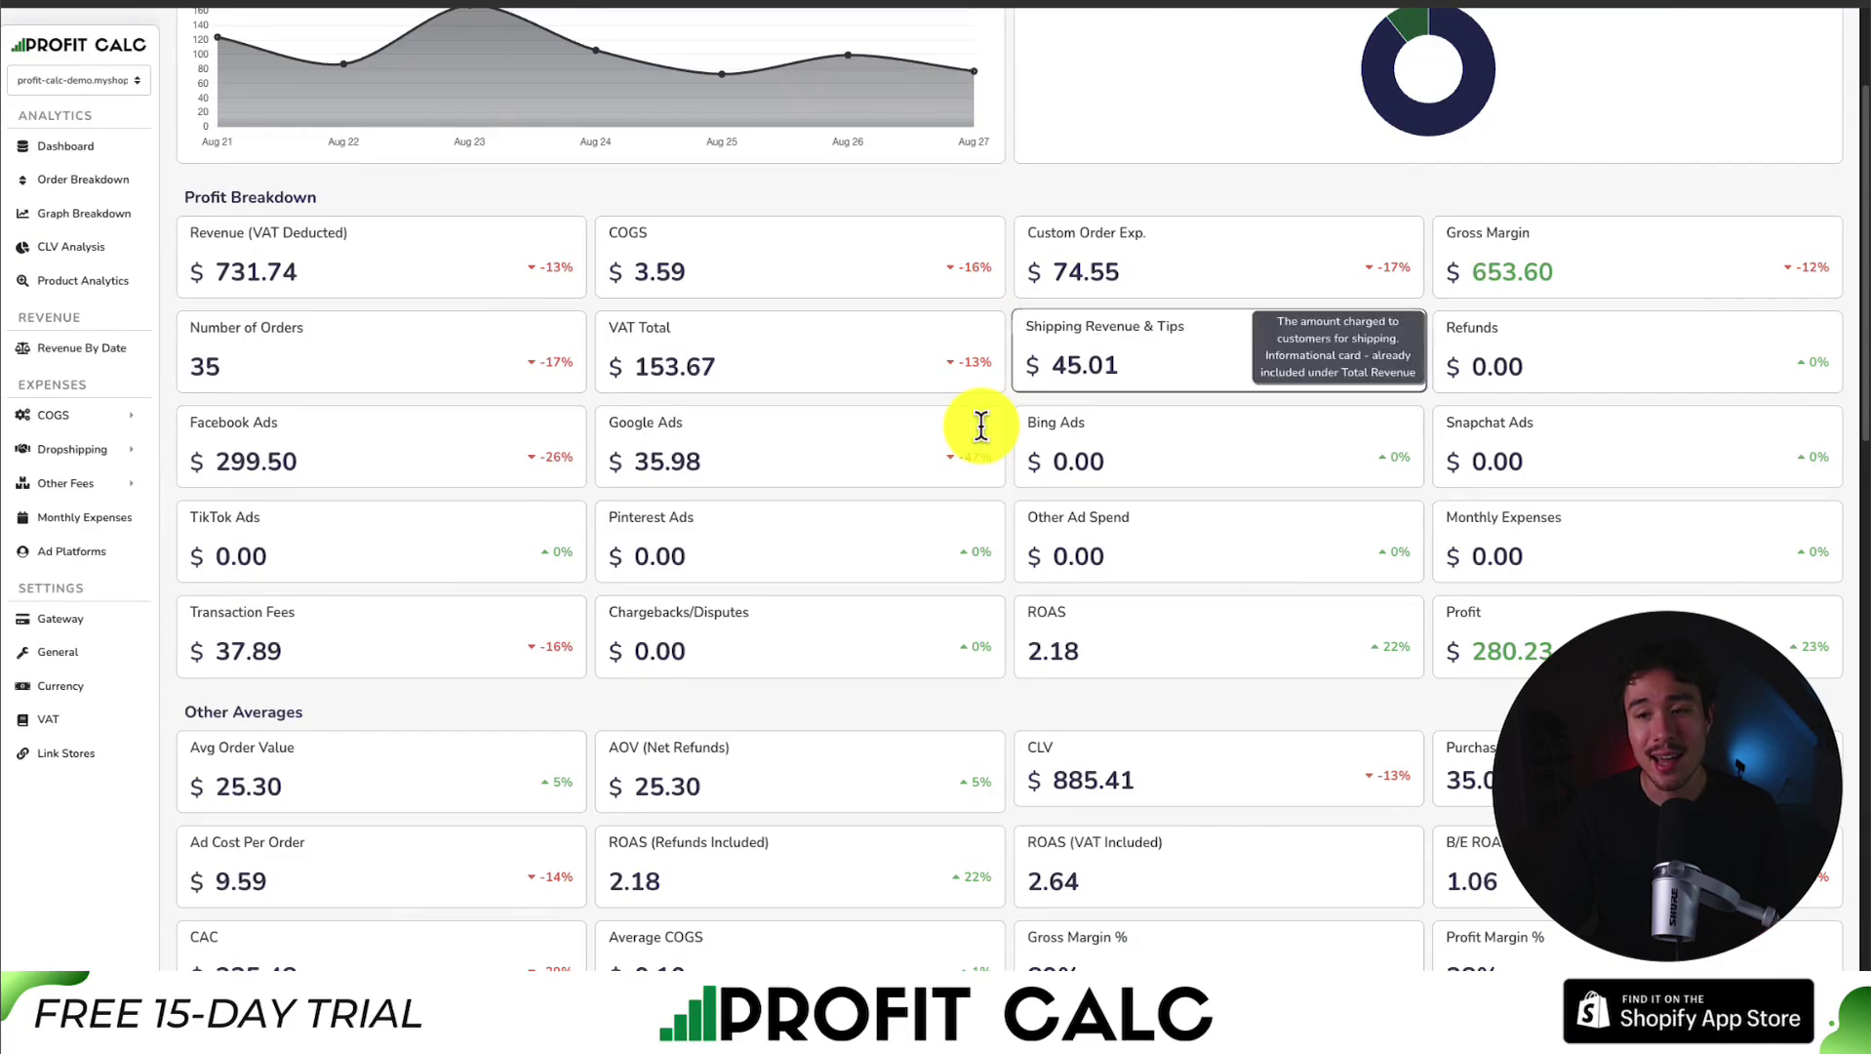
left_click_drag(1865, 127, 1852, 58)
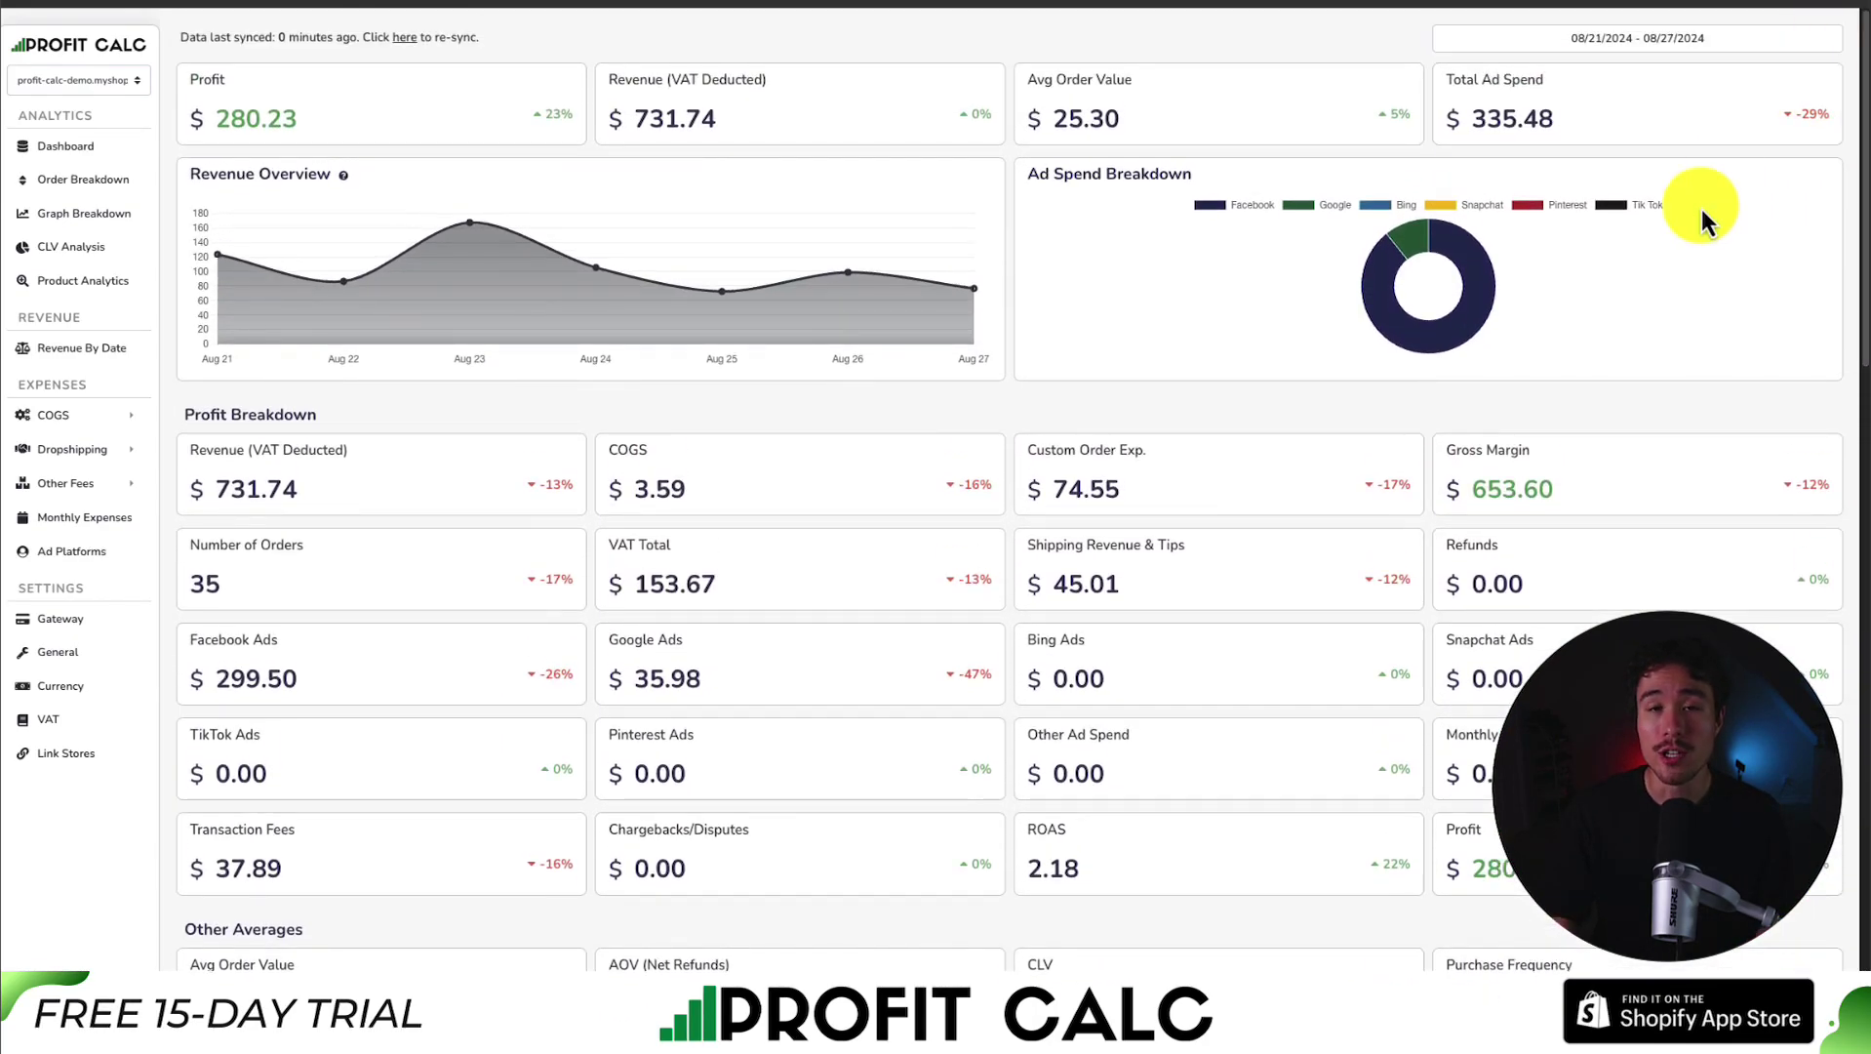